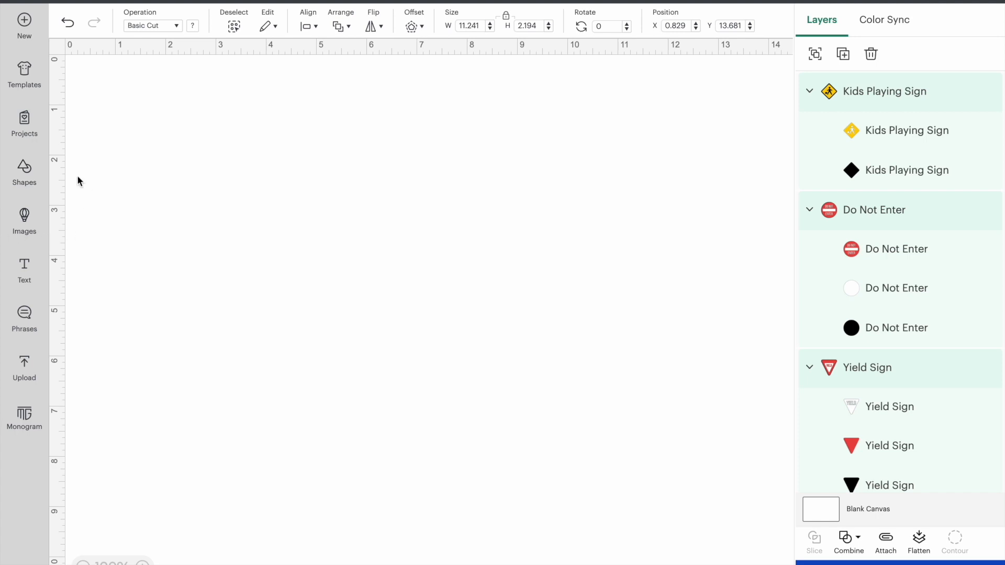
- Search the Cricut image library for "stop sign"
click(24, 225)
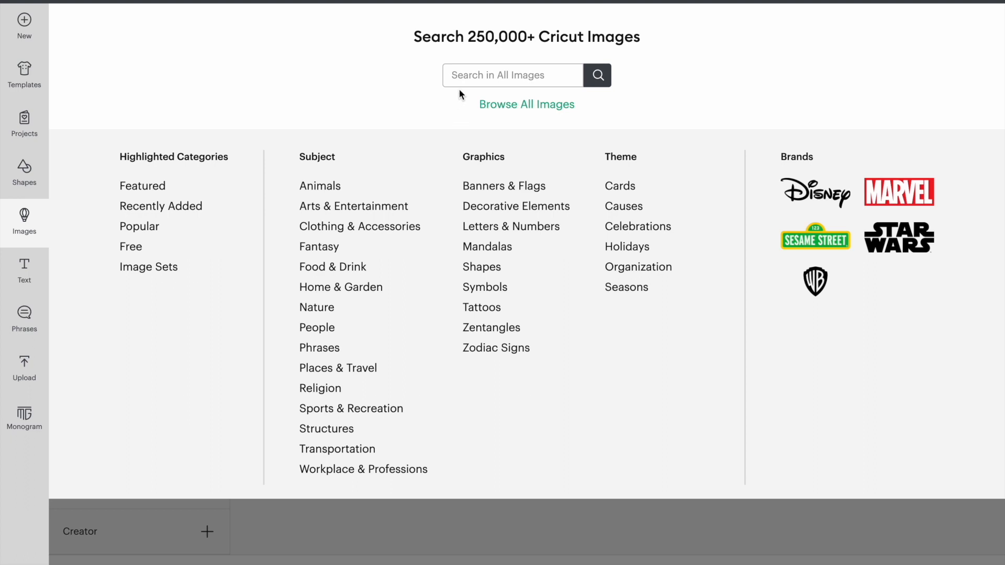
click(459, 75)
text(stop si)
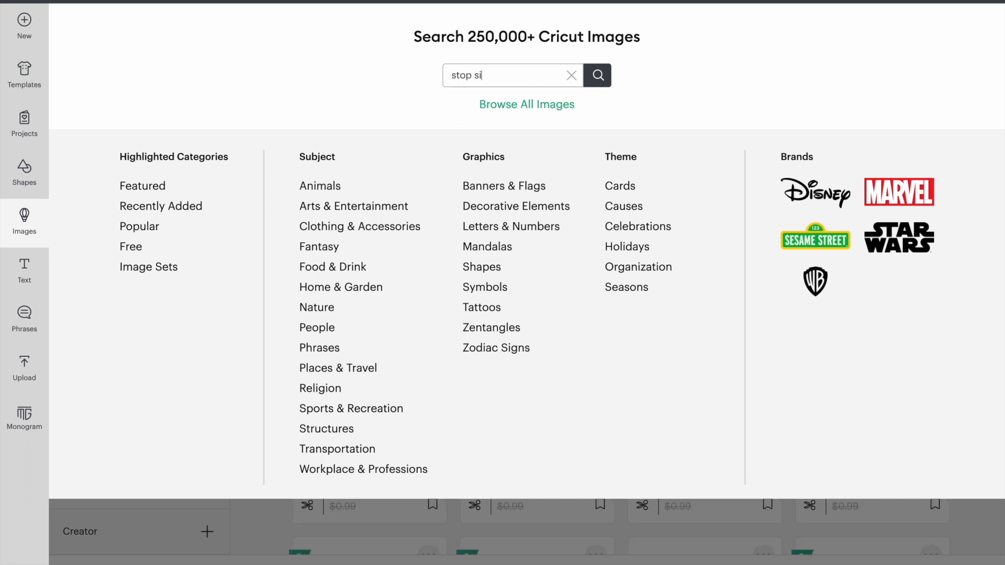
key(Return)
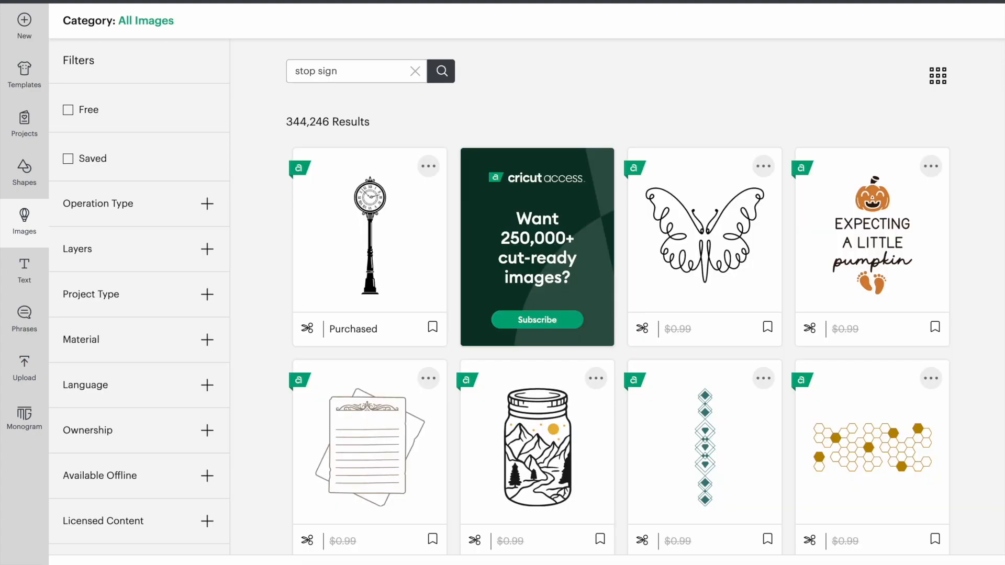
- Choose the Back To School bus image by MKDesigns from the stop sign results
scroll(610, 270, down, 20)
scroll(610, 268, down, 20)
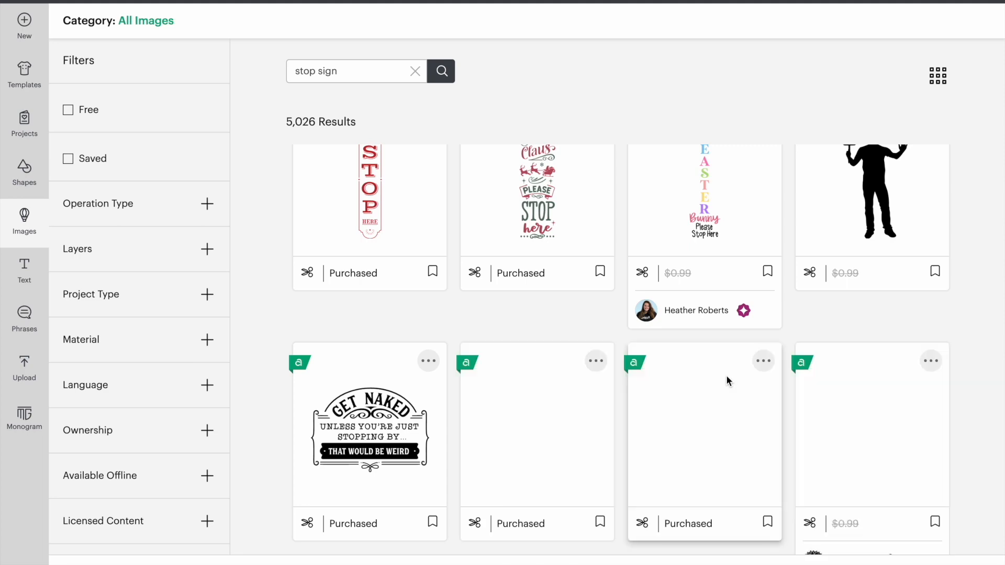
scroll(727, 374, down, 8)
scroll(727, 375, up, 2)
scroll(727, 376, up, 4)
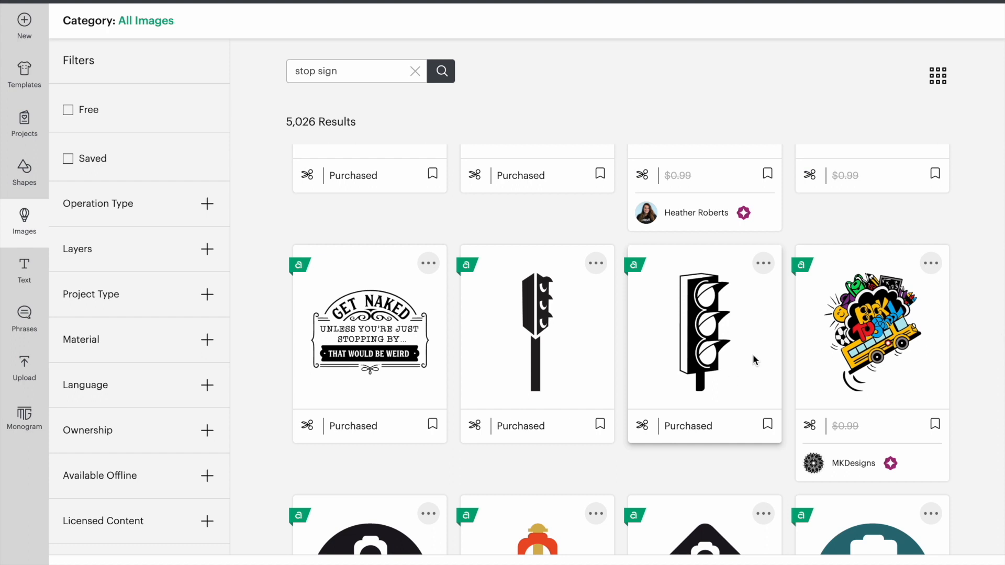
click(853, 323)
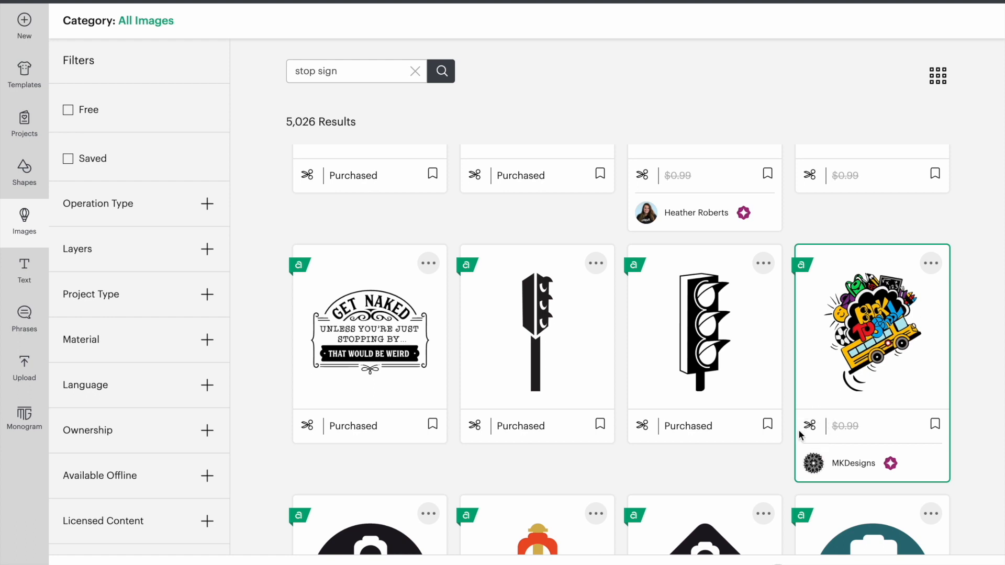
- Look through the remaining stop sign results for a layered road-sign image
scroll(804, 431, down, 1)
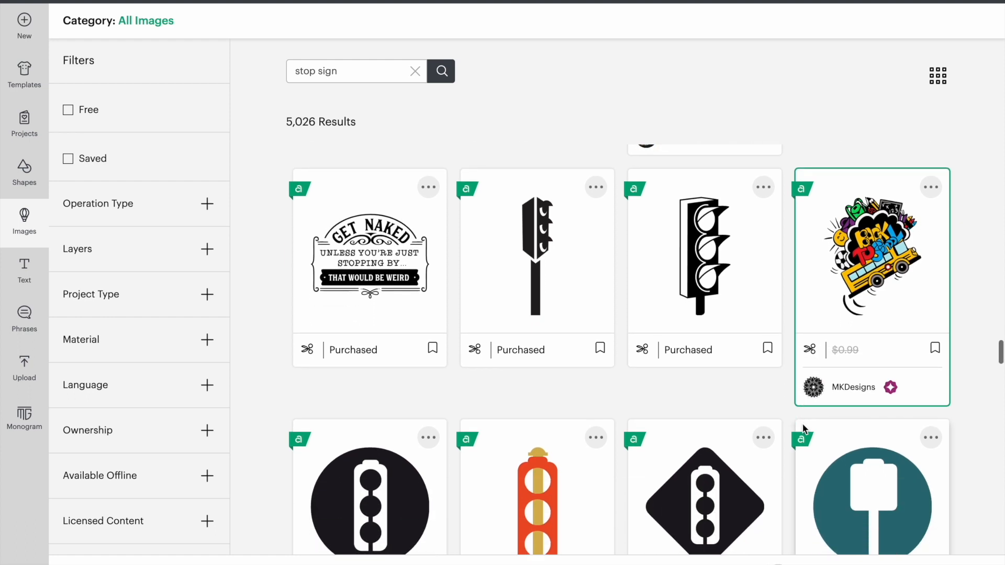
scroll(804, 430, down, 2)
scroll(804, 428, down, 4)
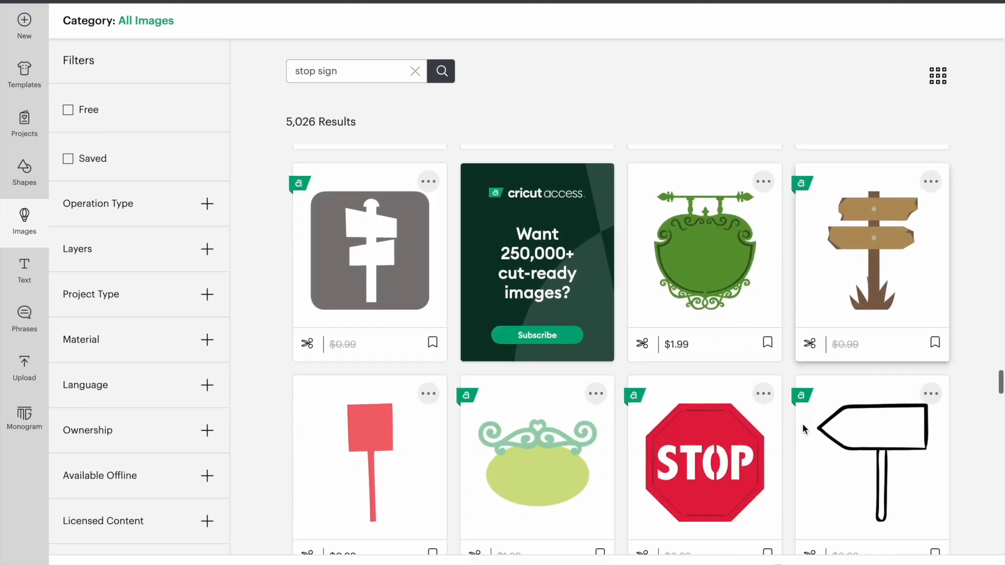
scroll(803, 425, down, 4)
scroll(803, 423, down, 6)
scroll(804, 429, down, 4)
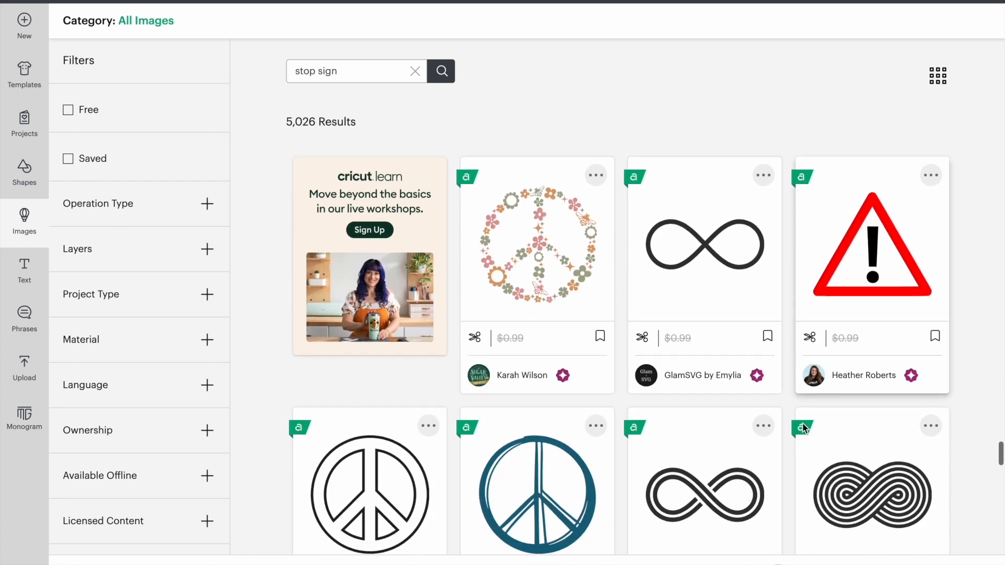
scroll(805, 428, down, 4)
scroll(803, 423, down, 1)
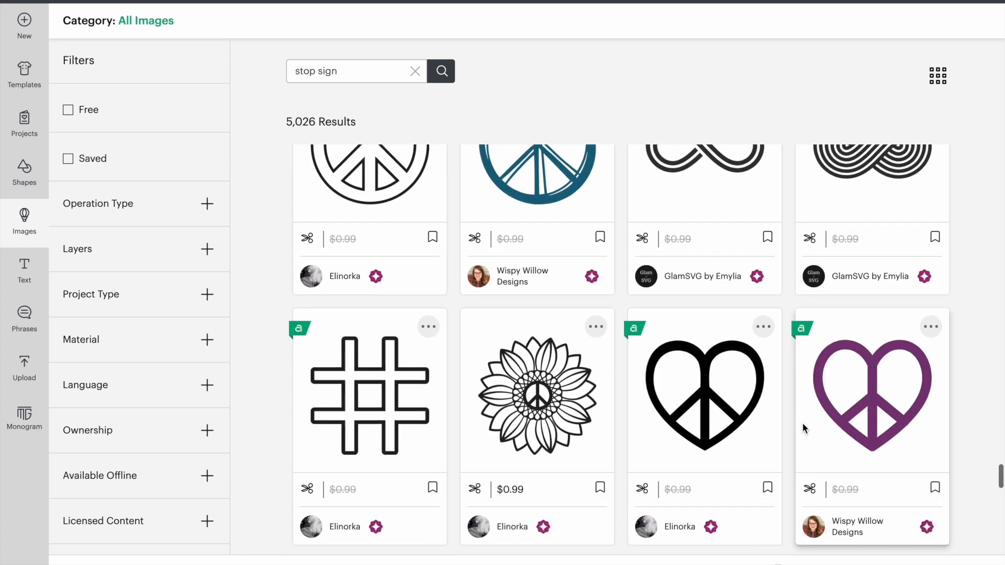
scroll(803, 423, down, 3)
scroll(802, 423, down, 5)
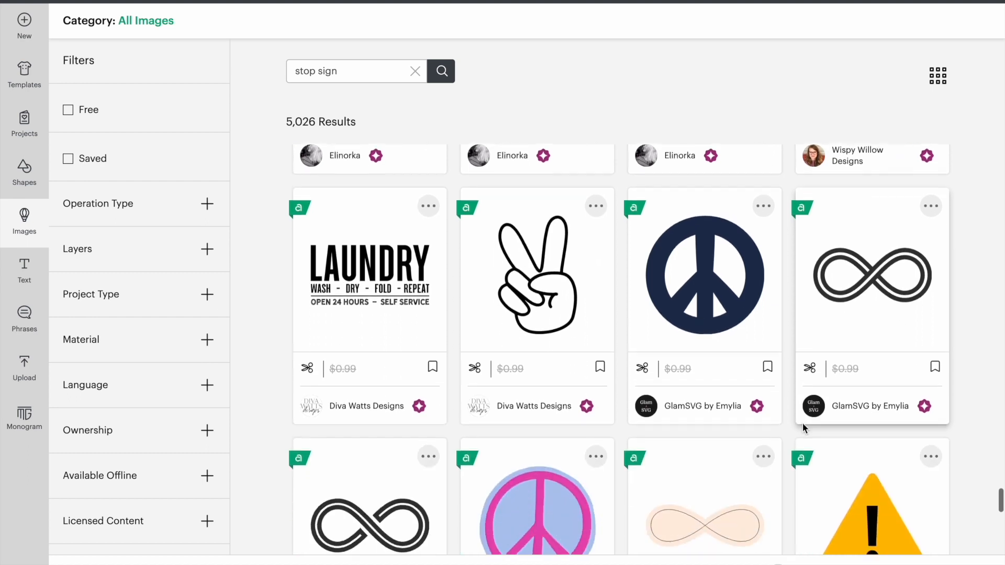
scroll(803, 423, down, 5)
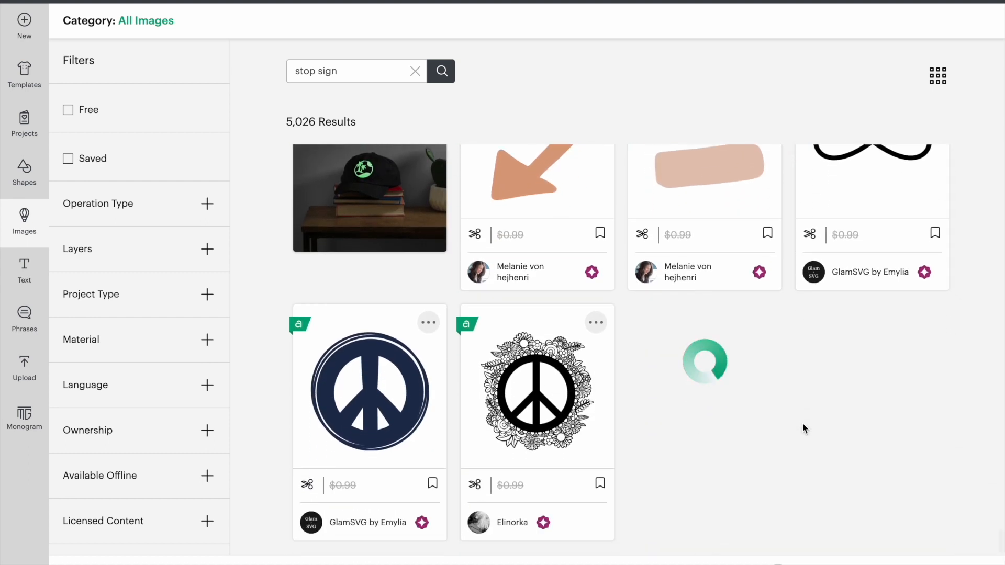
scroll(687, 420, down, 3)
scroll(687, 424, down, 5)
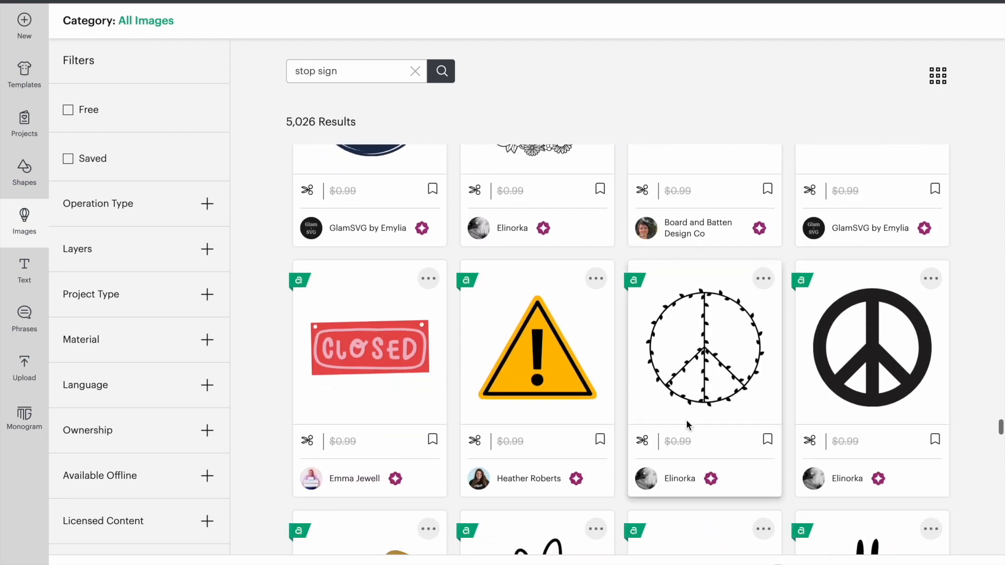
scroll(686, 419, down, 7)
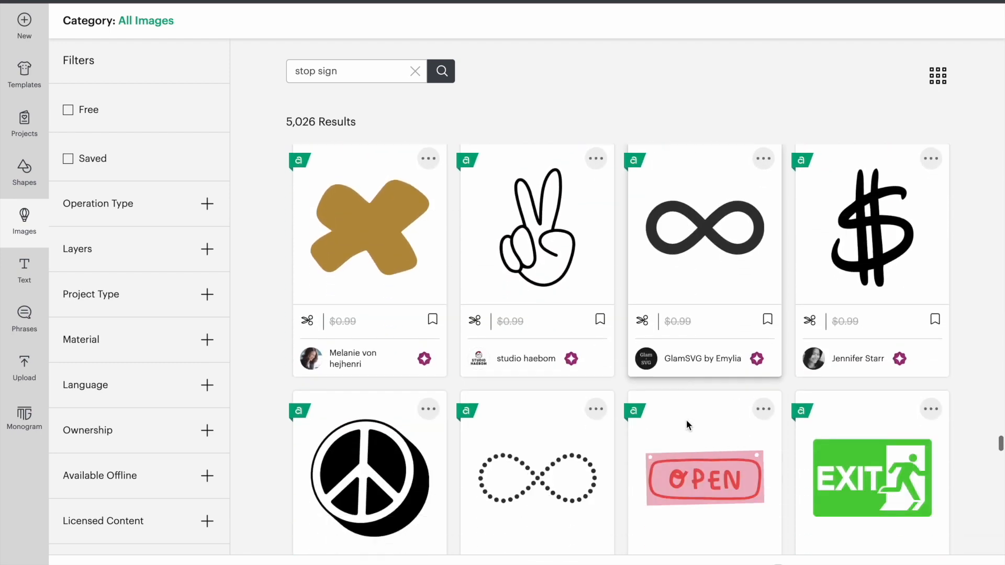
scroll(687, 425, down, 9)
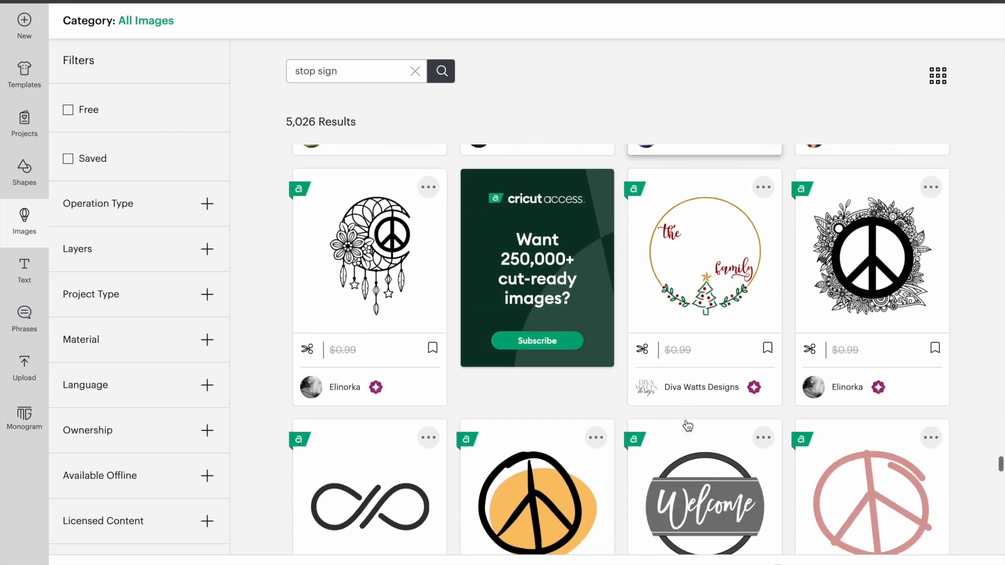
scroll(686, 420, down, 5)
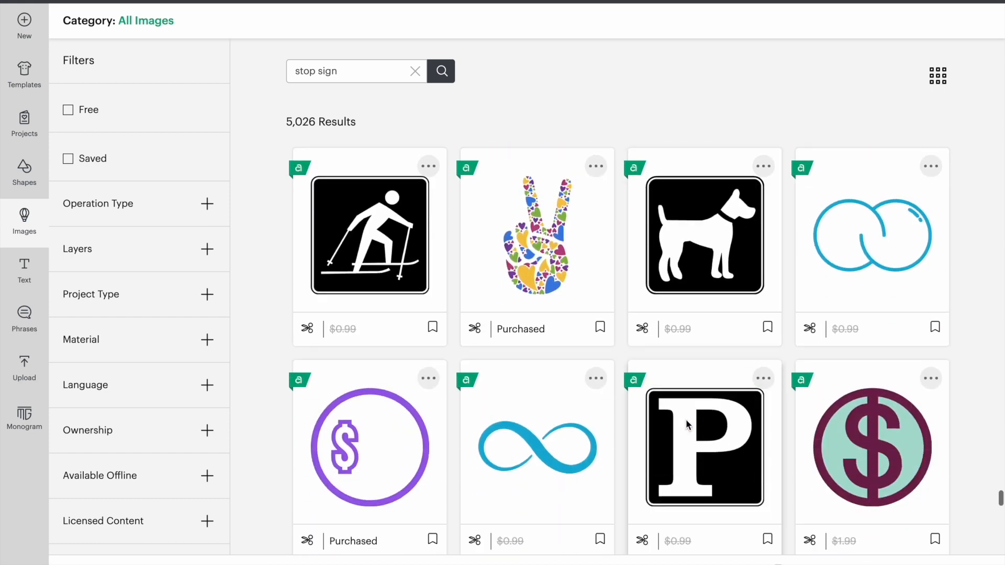
scroll(536, 330, down, 10)
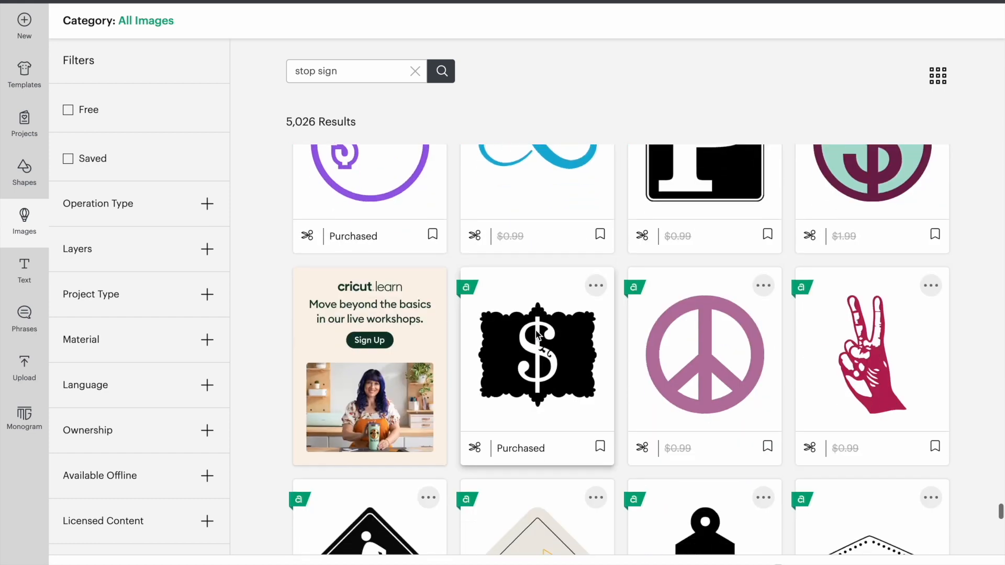
scroll(536, 329, down, 7)
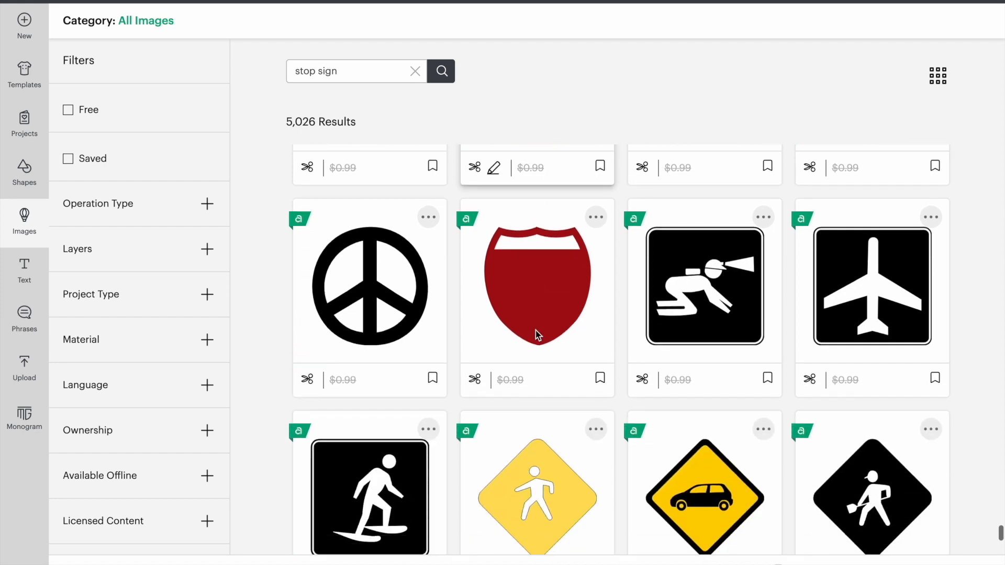
scroll(535, 329, down, 7)
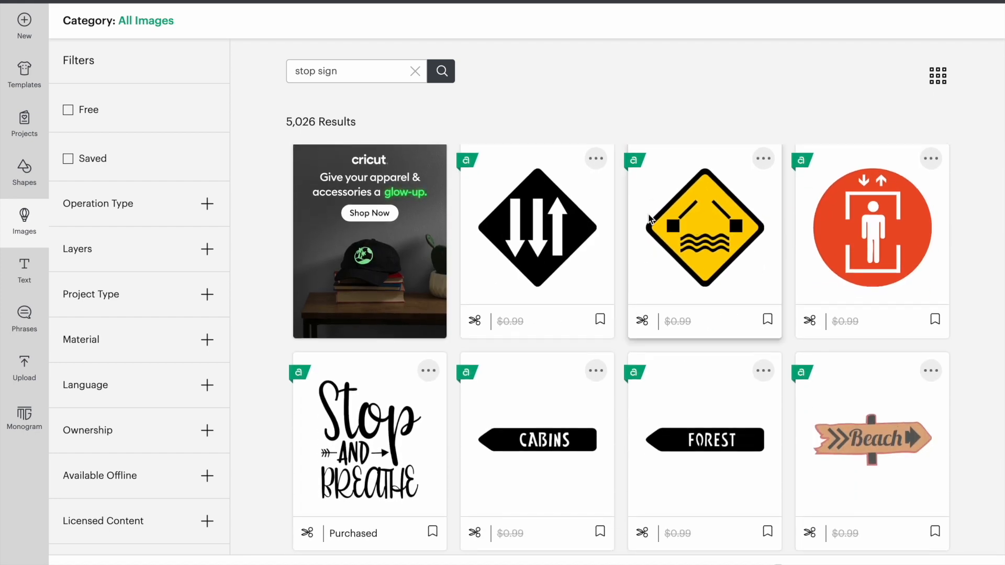
- Also choose the yellow diamond car sign image and add both chosen images to the canvas
scroll(628, 293, up, 10)
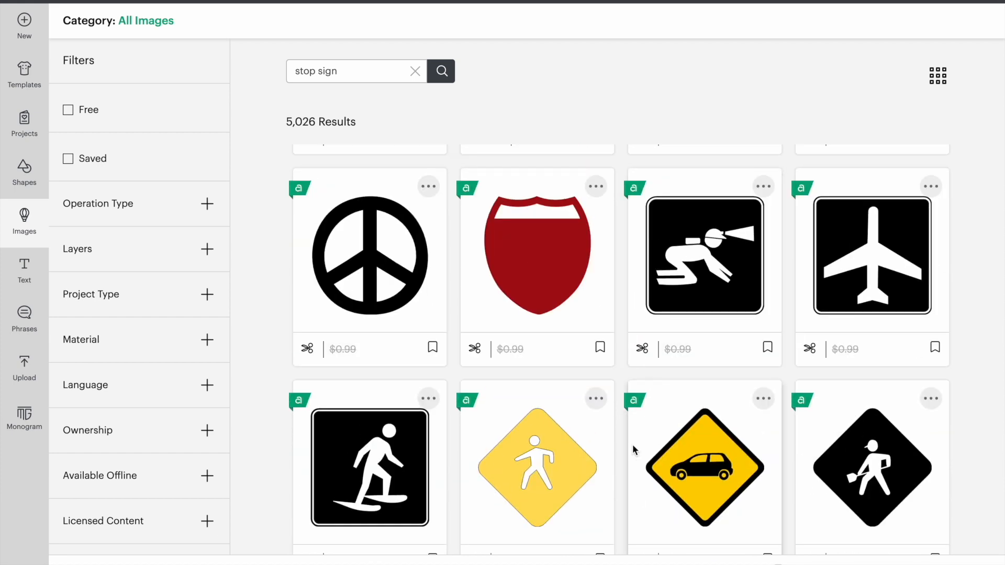
scroll(626, 478, up, 8)
scroll(626, 473, up, 4)
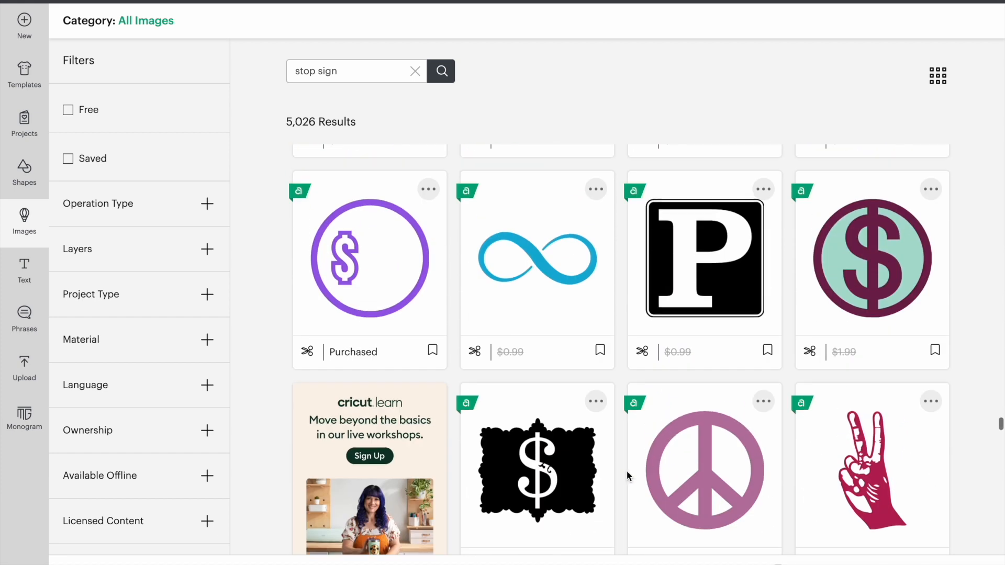
scroll(768, 444, down, 15)
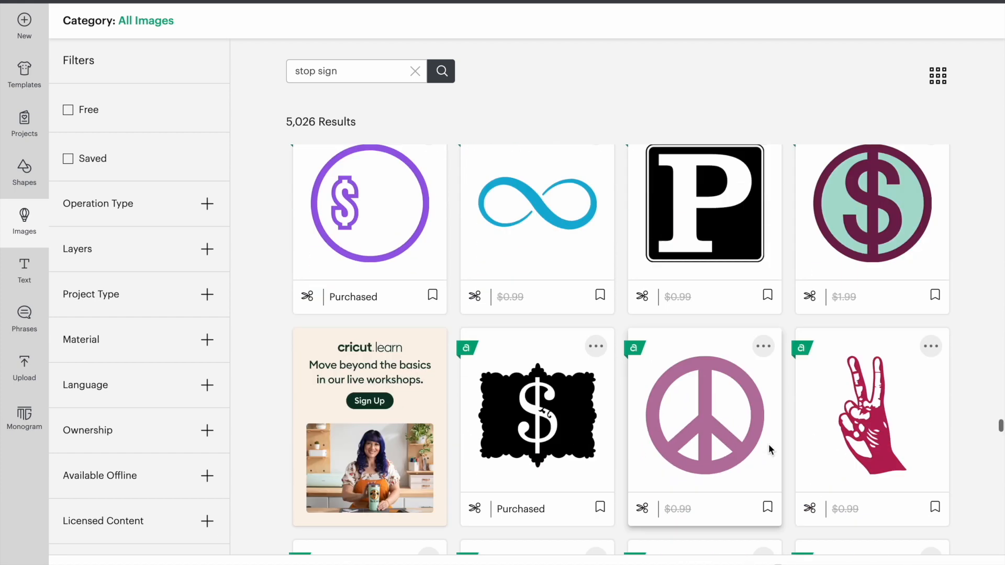
click(730, 350)
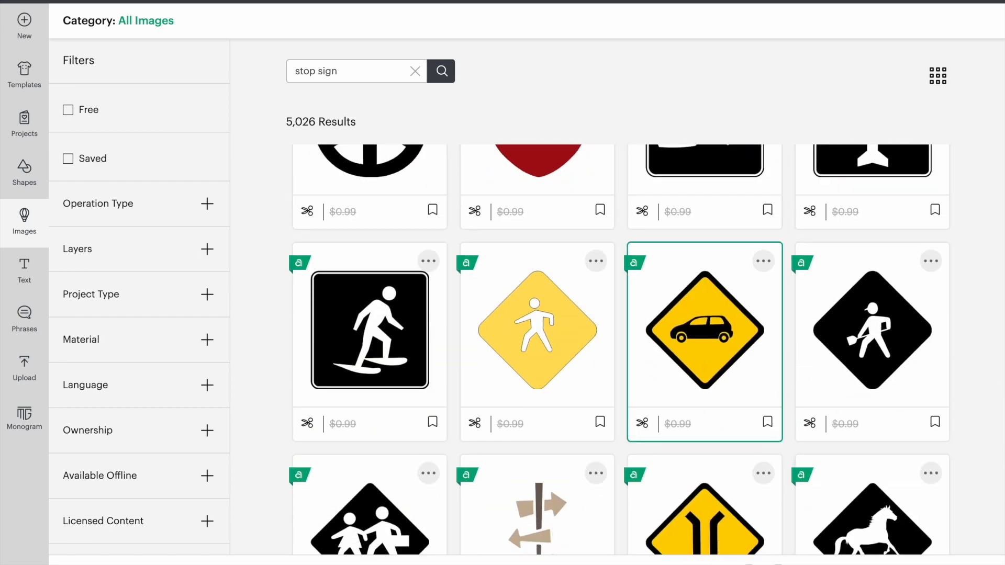
click(943, 564)
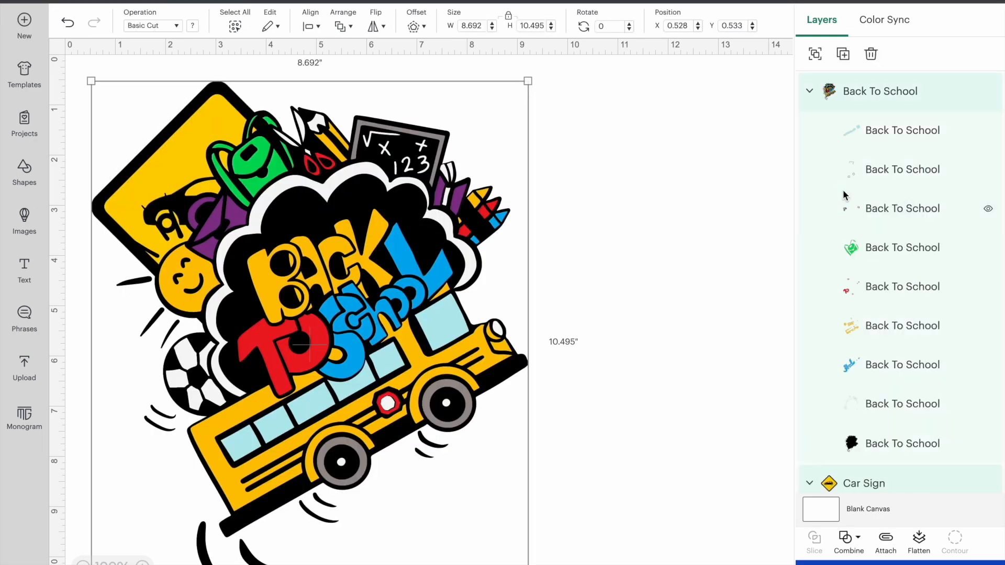
- Move the Back To School image clear of the car sign and delete the car sign from the canvas
click(551, 228)
drag(358, 230, 561, 237)
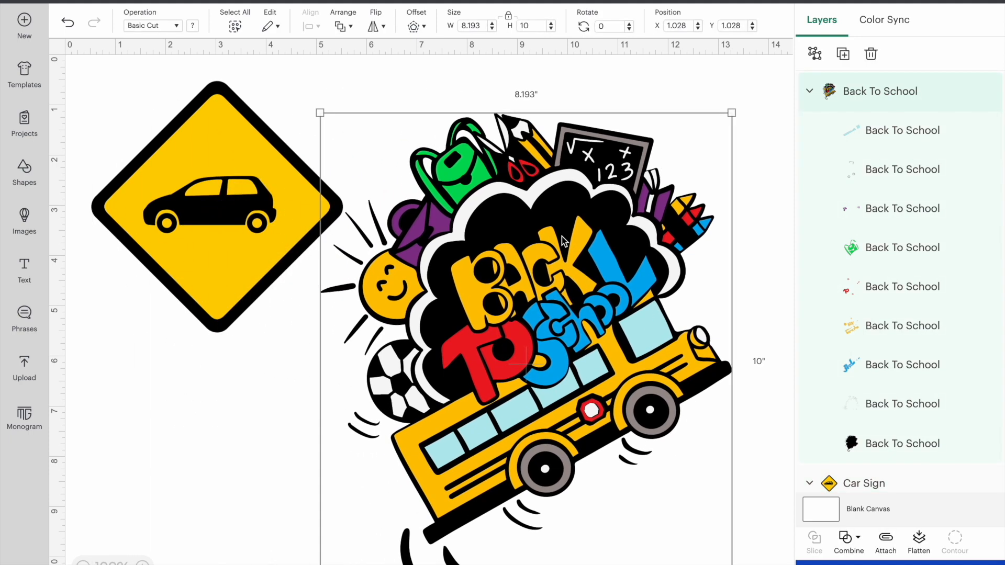
drag(463, 277, 455, 294)
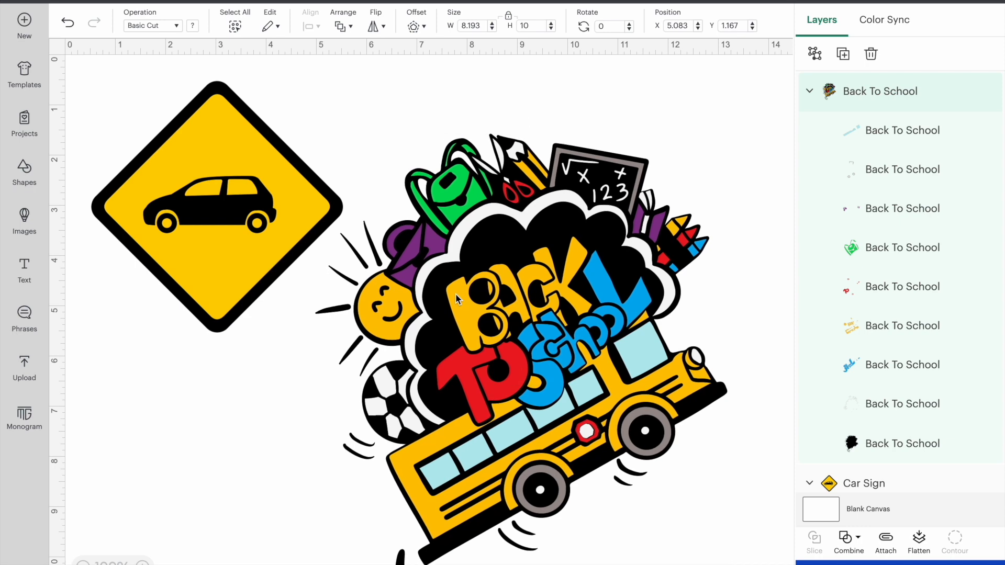
click(240, 231)
key(Delete)
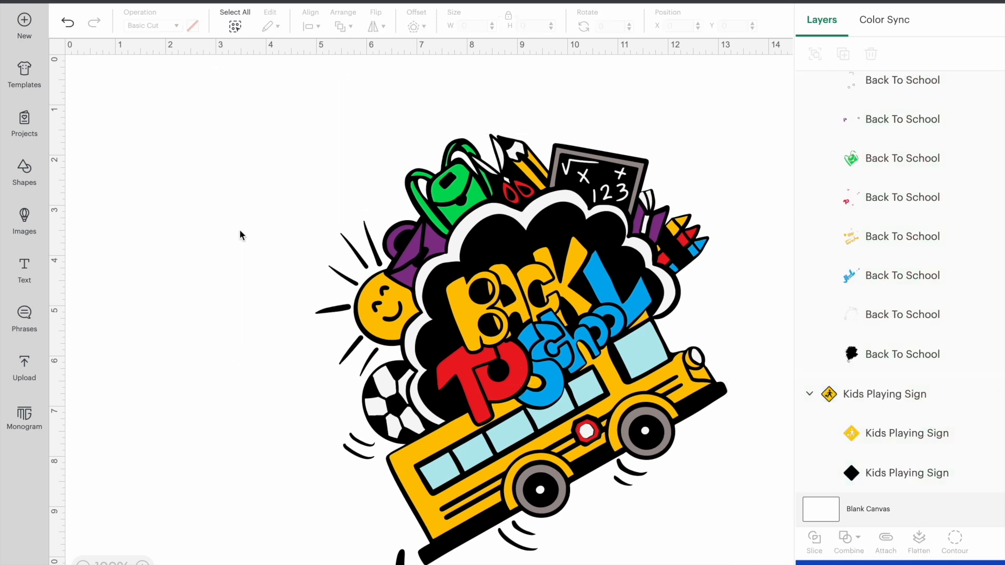
- Scale the Back To School image down to about 4.6 by 5.7 inches and place it near the top of the canvas
drag(421, 282, 352, 244)
drag(662, 99, 480, 316)
drag(402, 360, 415, 170)
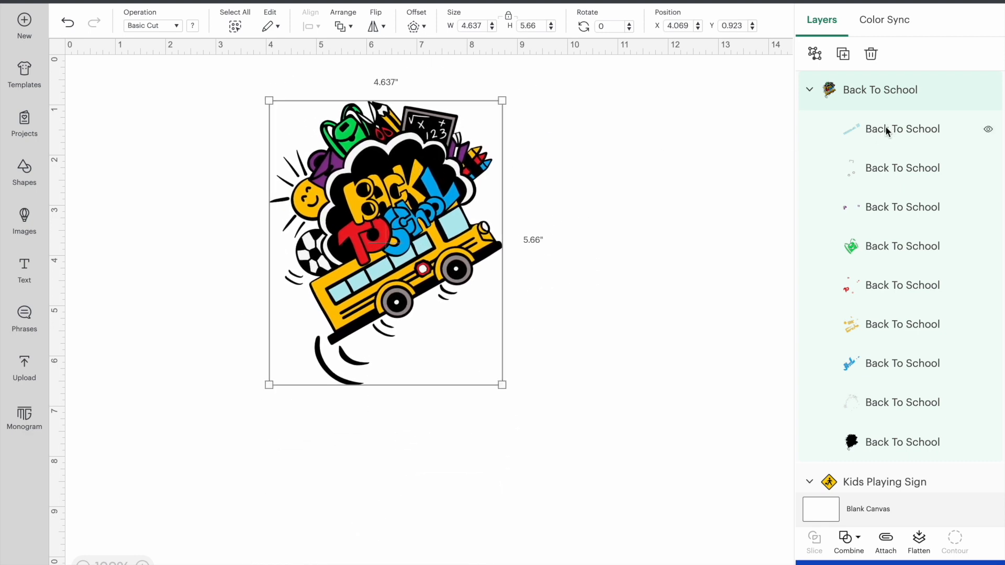
- Inspect the Back To School image's colour layers one by one, from light blue through grey, purple and green to red
click(887, 132)
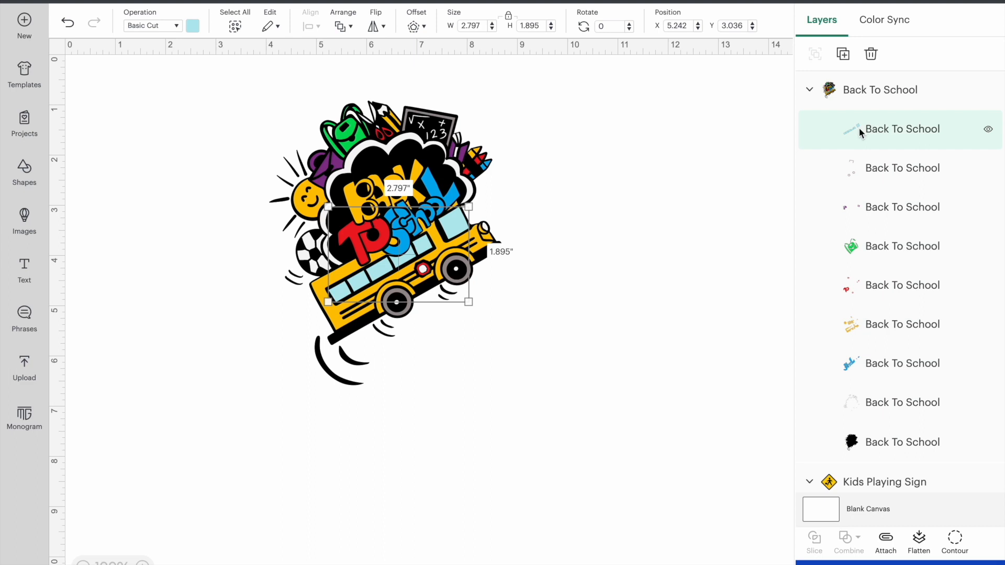
click(857, 168)
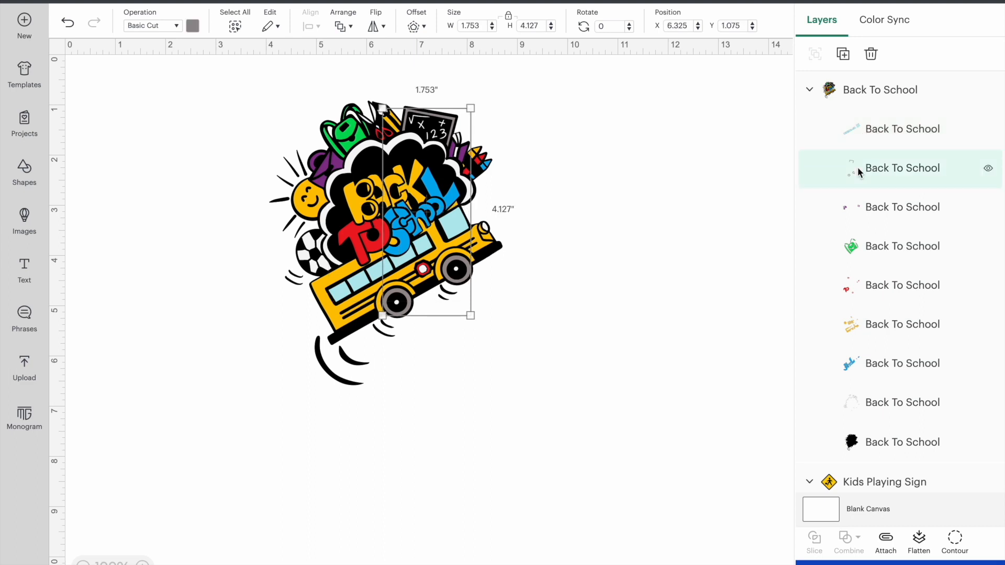
click(849, 209)
click(850, 245)
click(841, 284)
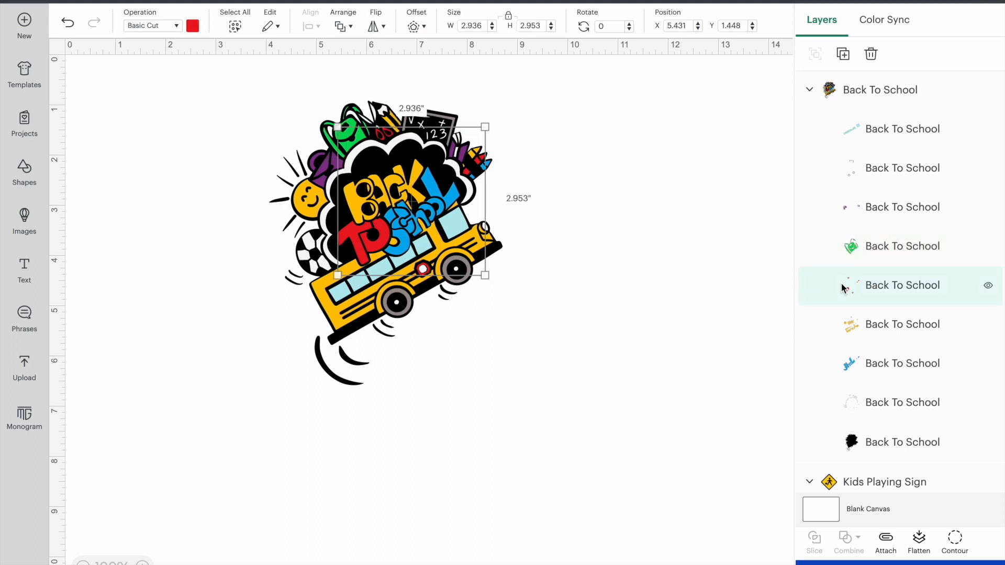
- Select the row of road signs lower on the canvas and delete them, leaving the Back To School image
scroll(728, 304, down, 5)
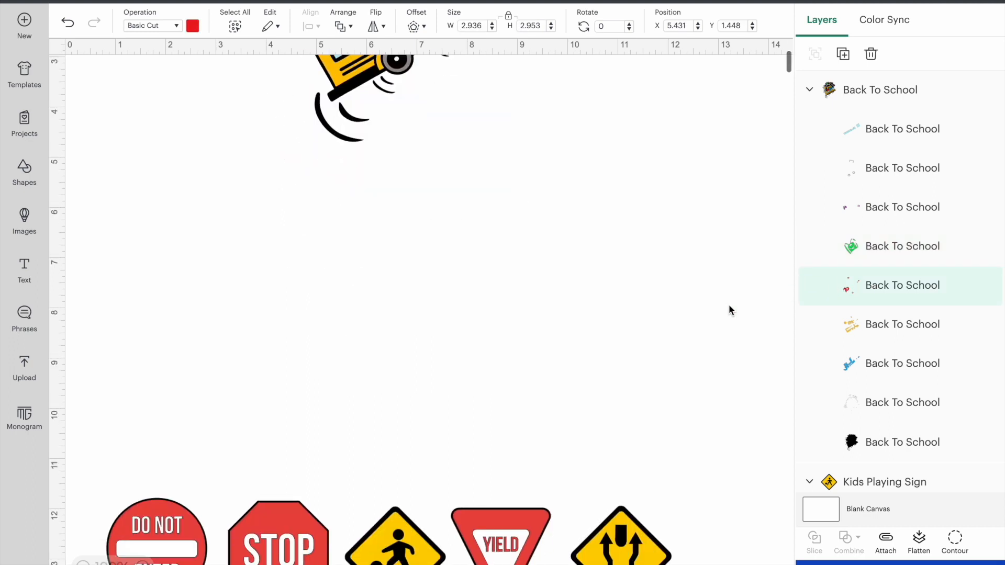
drag(108, 398, 623, 535)
key(Delete)
scroll(621, 531, up, 5)
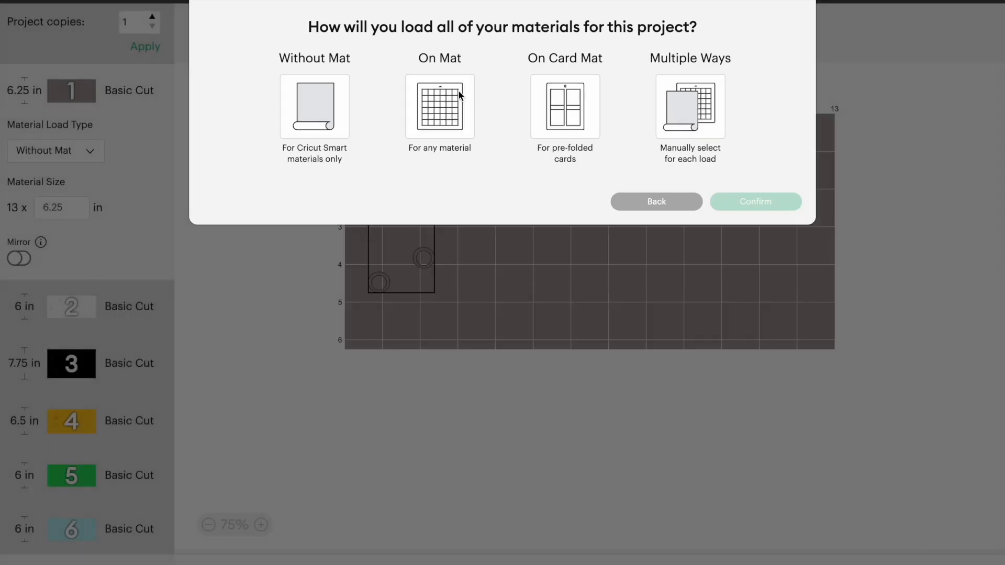
- Set all project materials to load on a 12 in x 12 in mat and confirm the choice
click(455, 94)
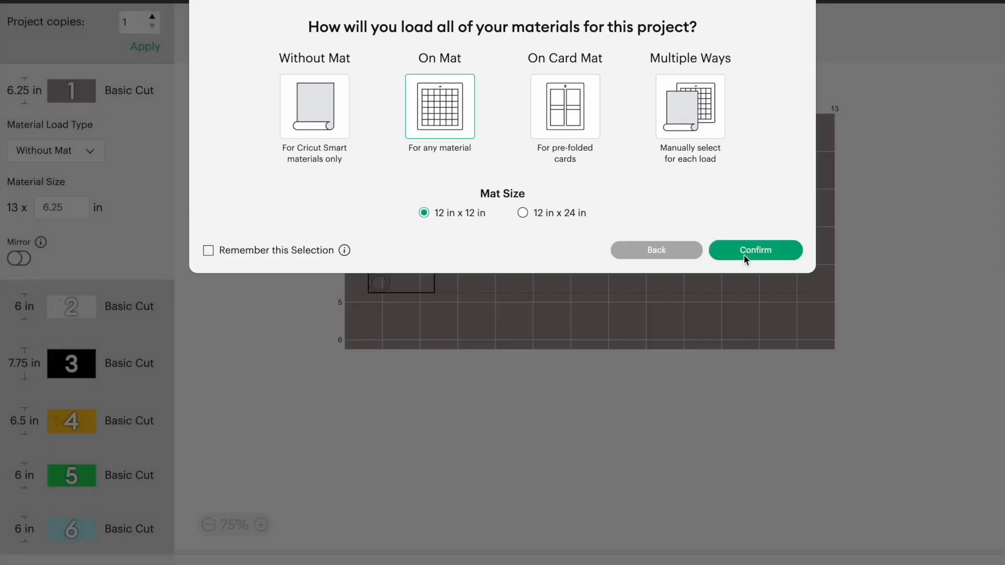
click(744, 255)
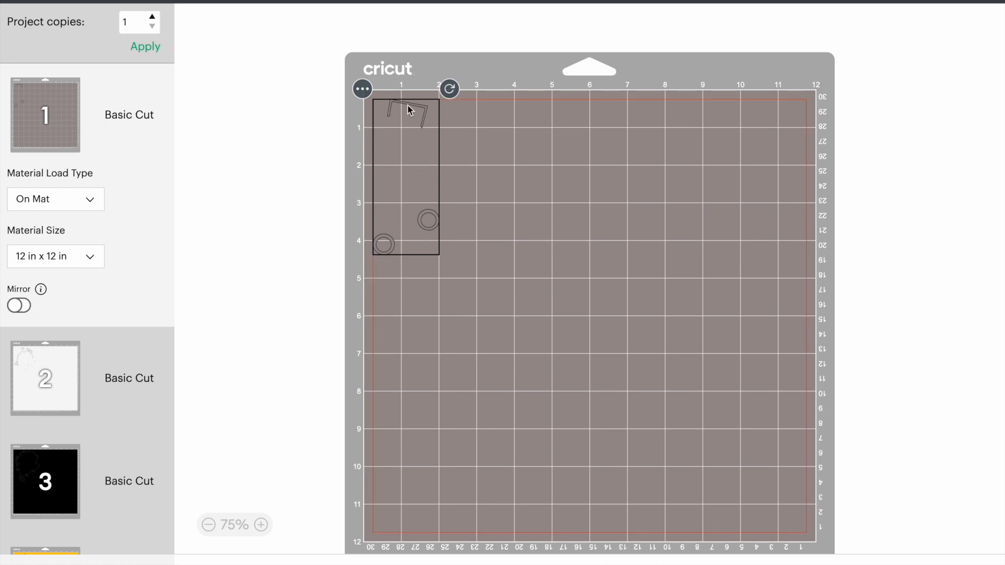
- Inspect the prepared cut mats one by one, from the white mat through black and yellow to the green one
click(43, 362)
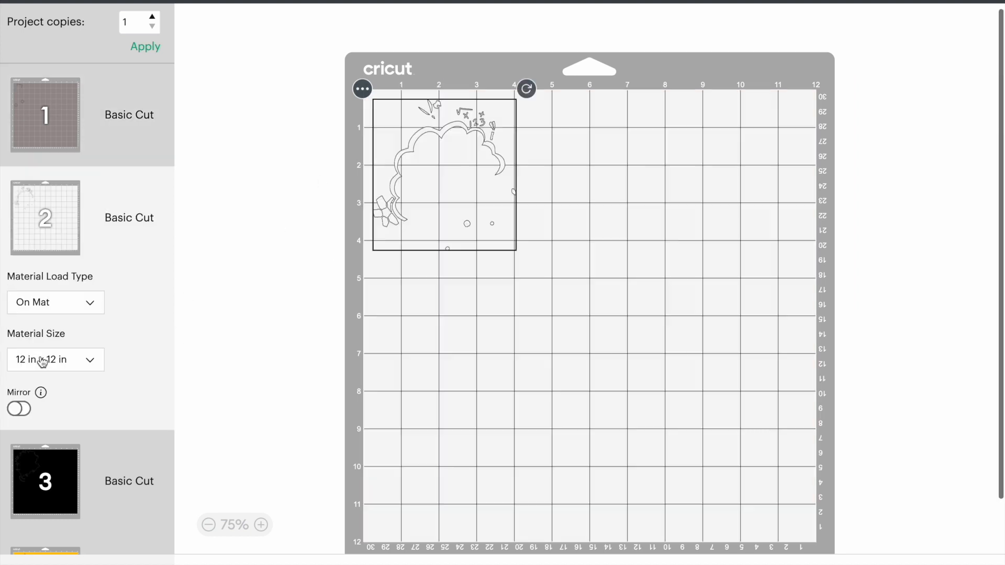
click(59, 448)
scroll(451, 330, down, 2)
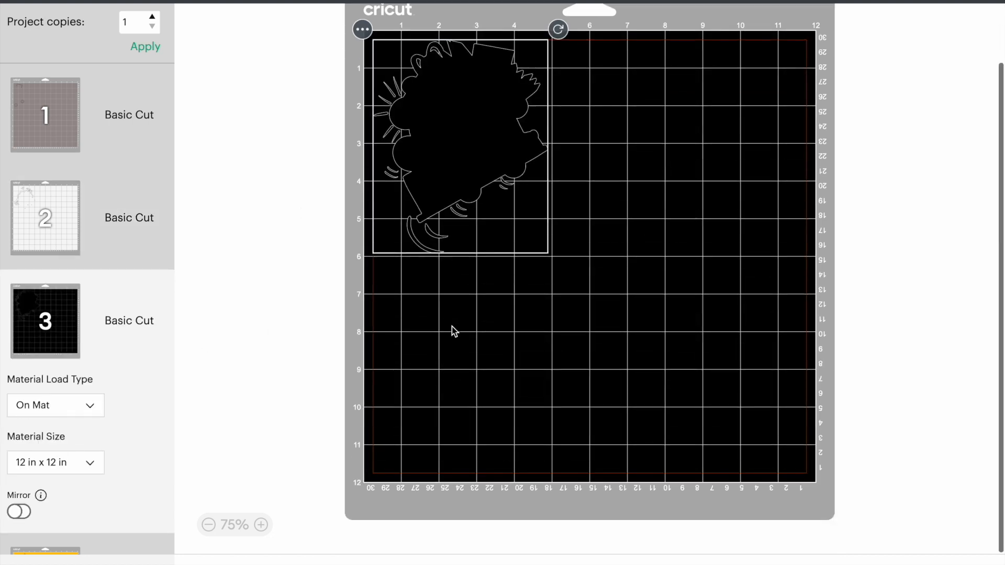
scroll(118, 375, down, 4)
click(23, 471)
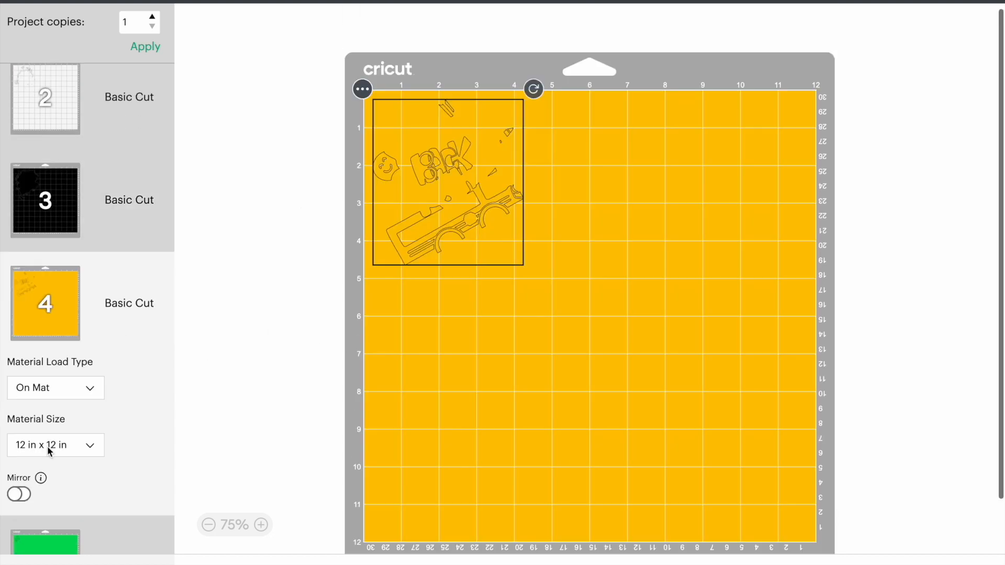
scroll(10, 538, down, 2)
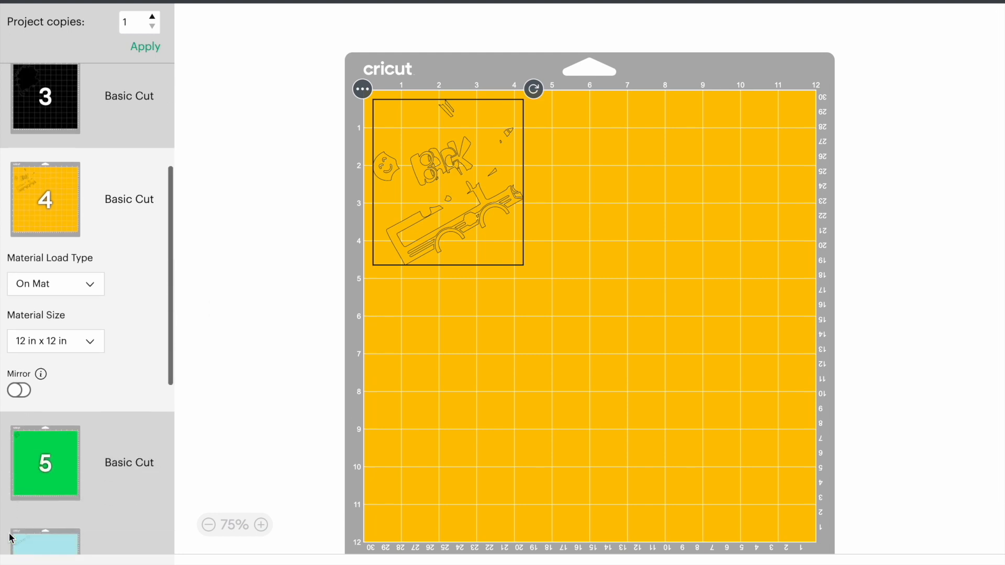
click(23, 477)
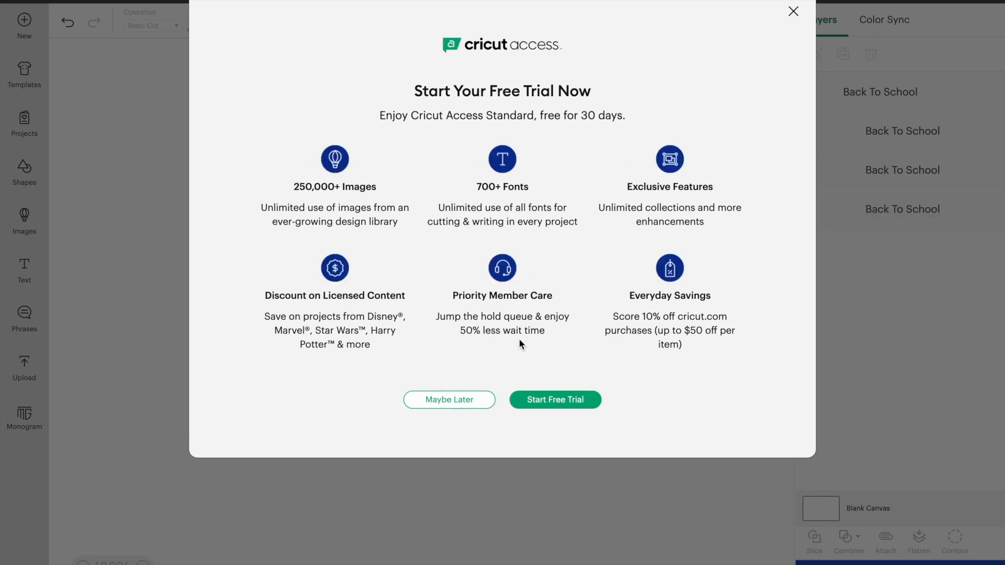
- Dismiss the free trial offer, flatten all Back To School layers into one Print Then Cut image and move it to about X 6.1, Y 1.1
click(792, 11)
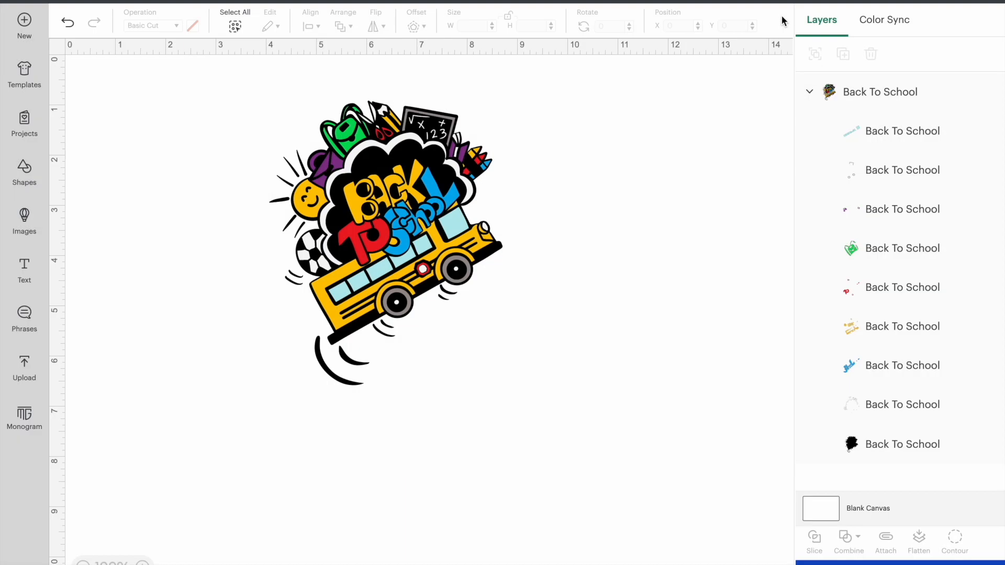
click(435, 176)
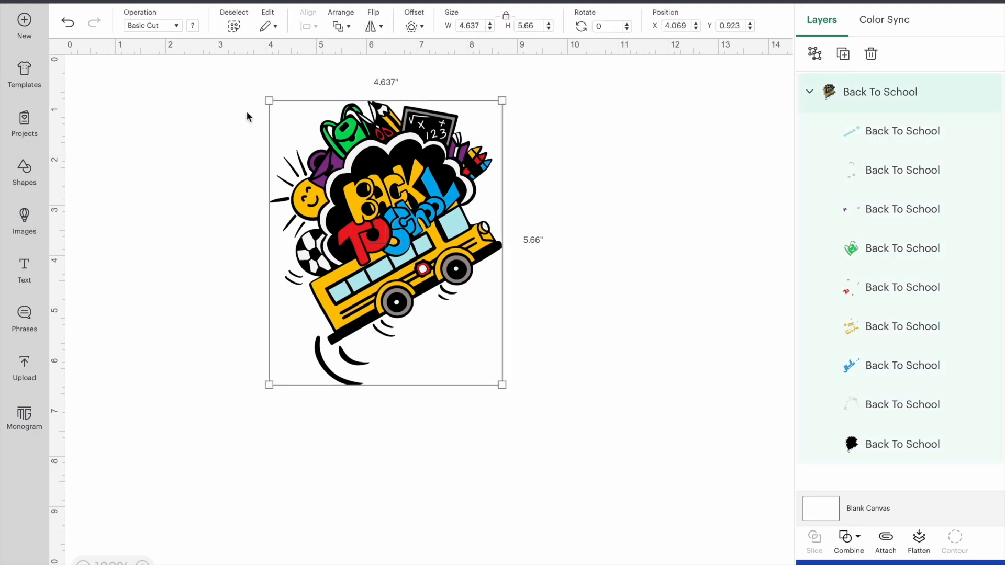
click(178, 90)
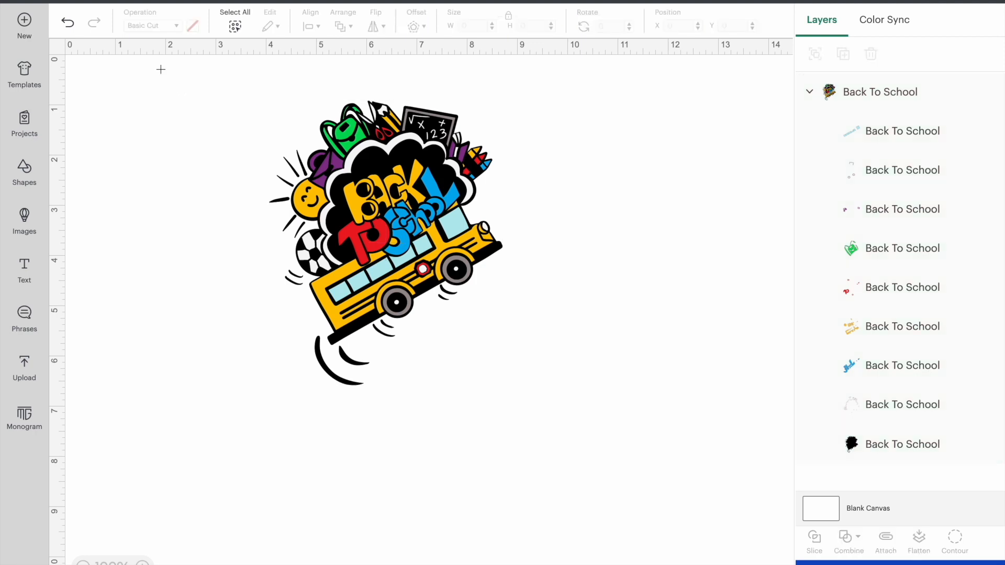
drag(159, 68, 697, 448)
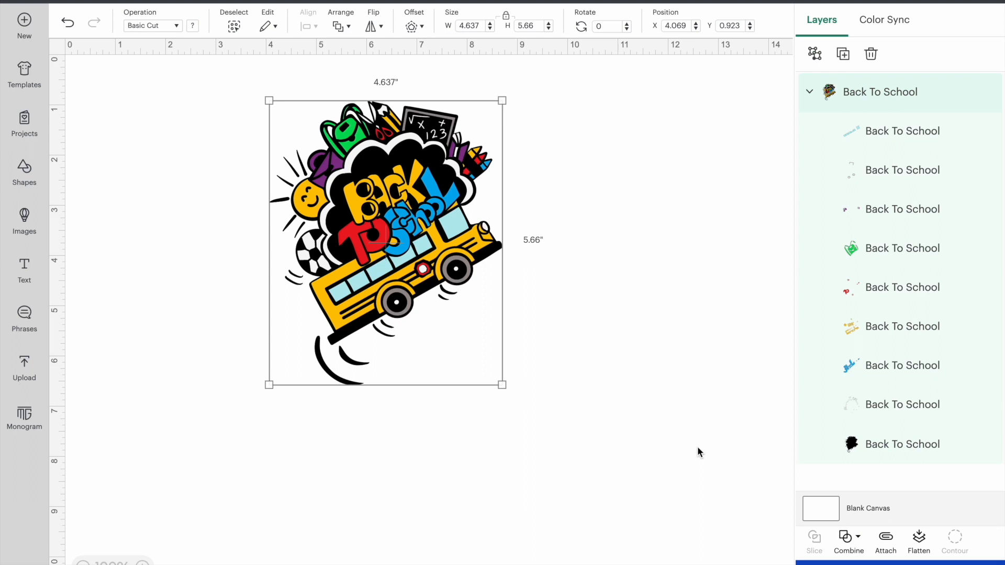
click(920, 539)
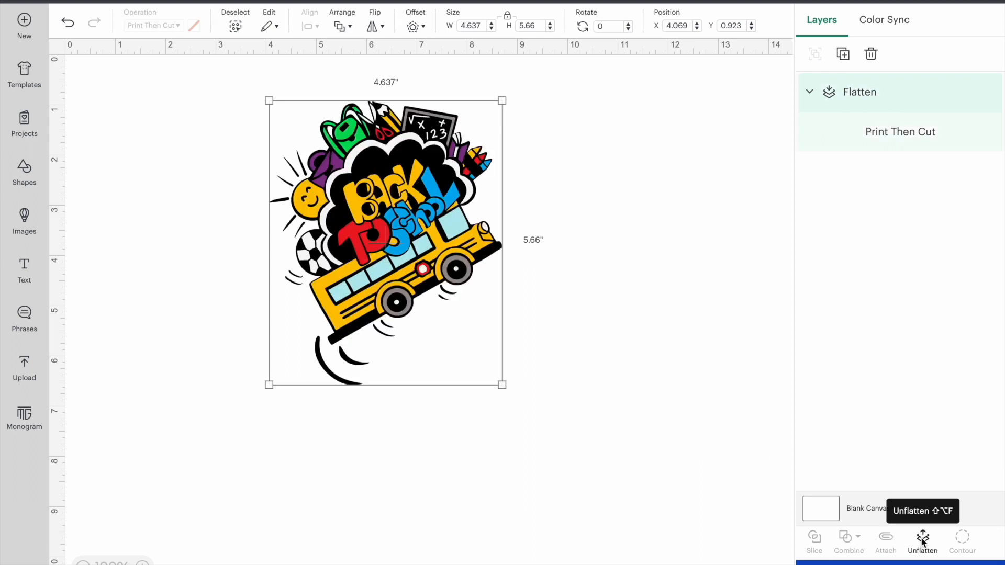
drag(394, 199, 497, 209)
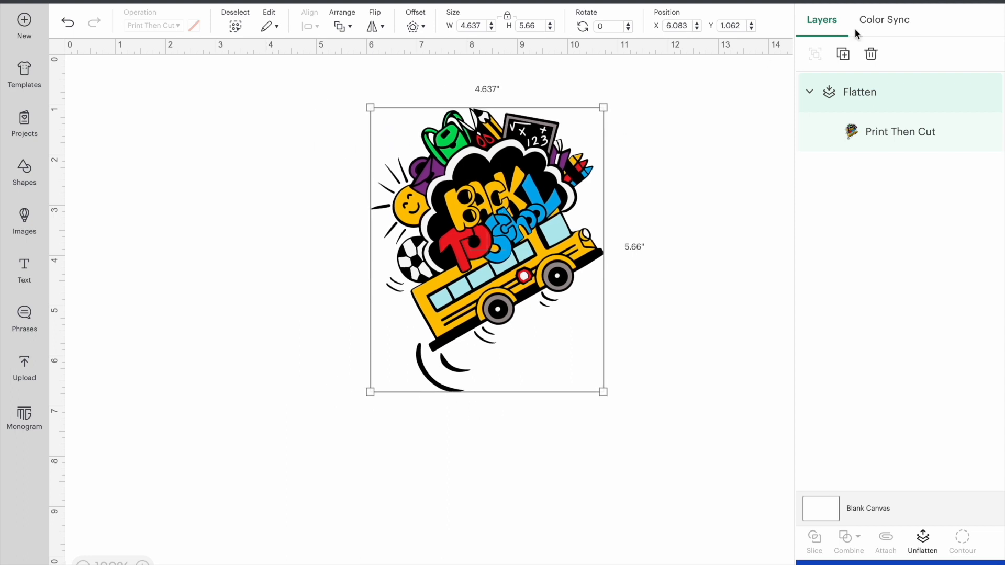
- Proceed with the flattened image on the 8.5 in x 11 in Letter mat and send it to the printer with Use System Dialog enabled
click(969, 1)
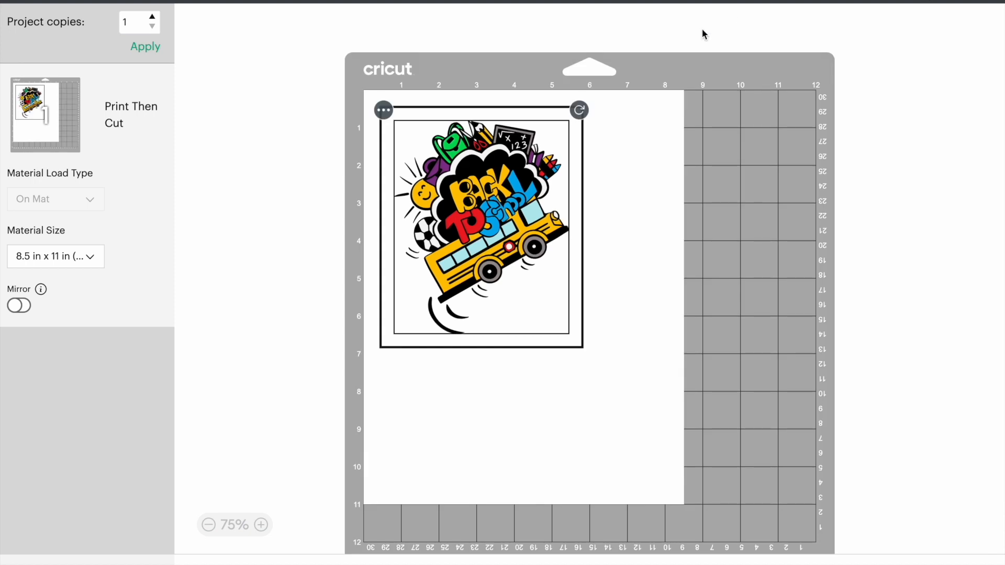
click(617, 153)
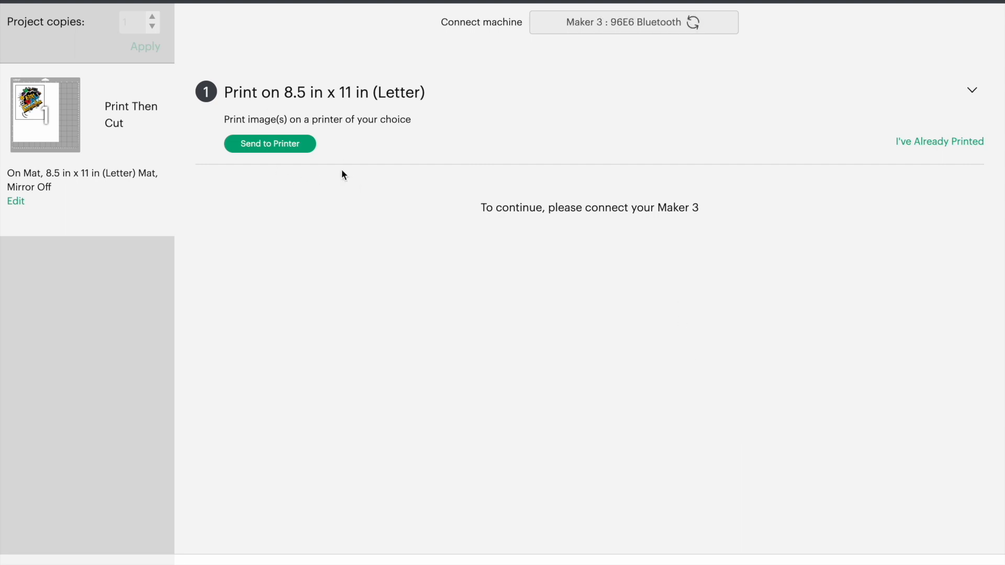
click(278, 146)
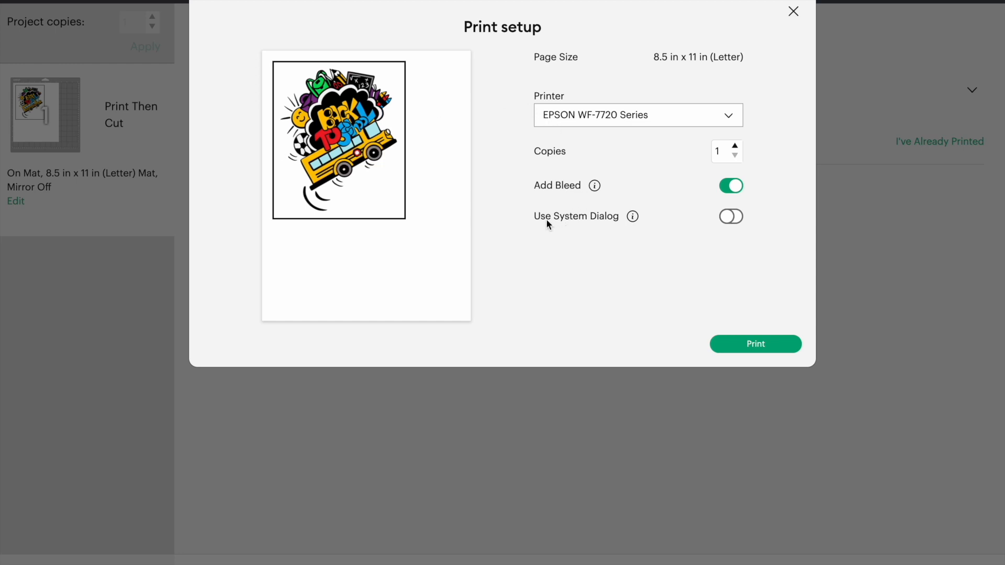
click(742, 219)
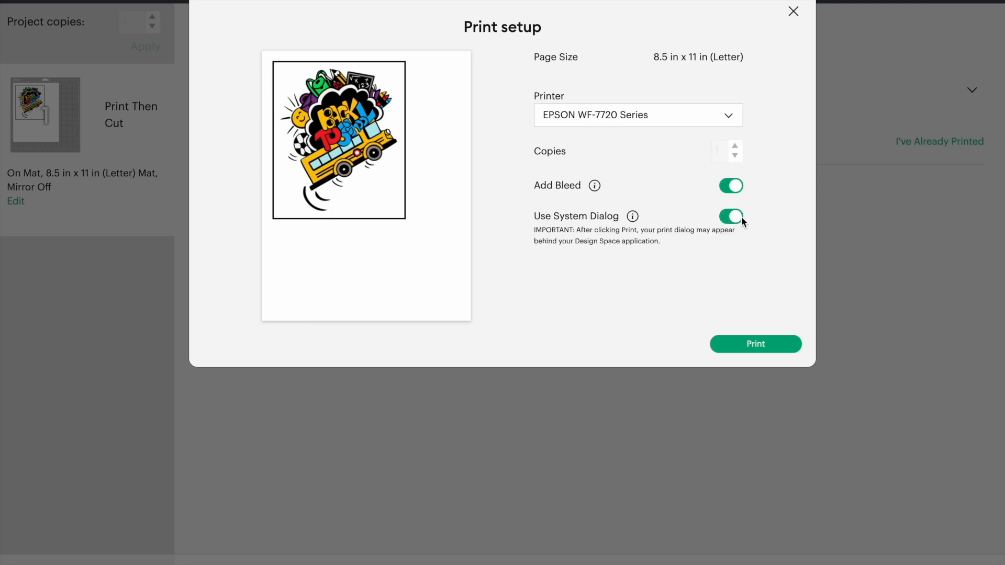
click(747, 343)
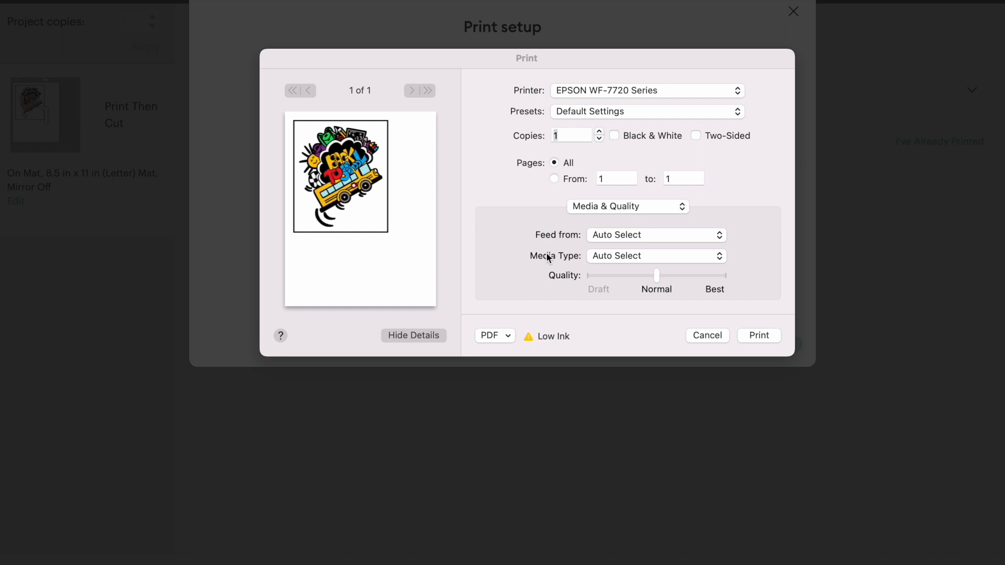
- Set the print job to feed from the Rear Tray on Photo Glossy Paper, and return to the canvas without printing
click(616, 235)
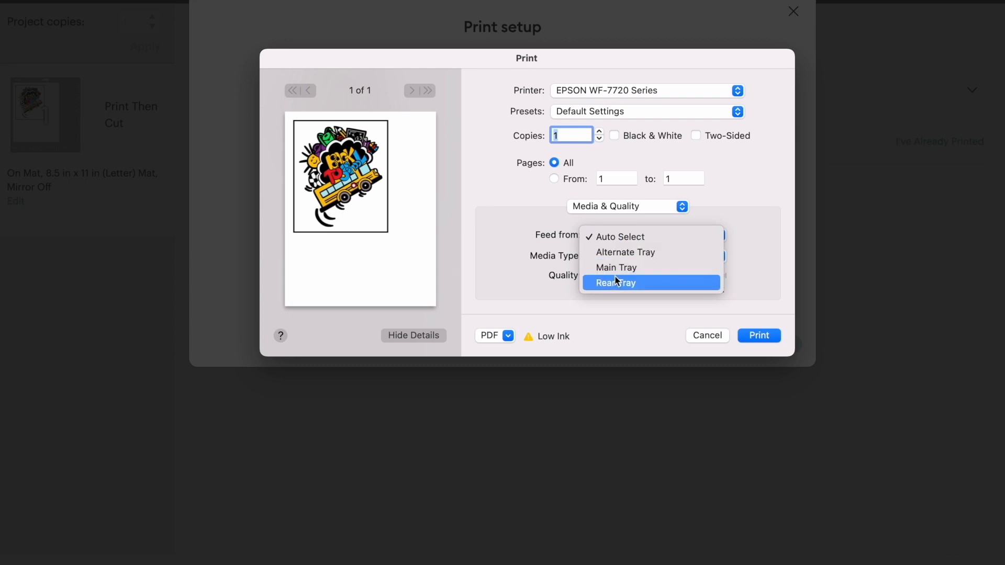
click(614, 282)
click(615, 260)
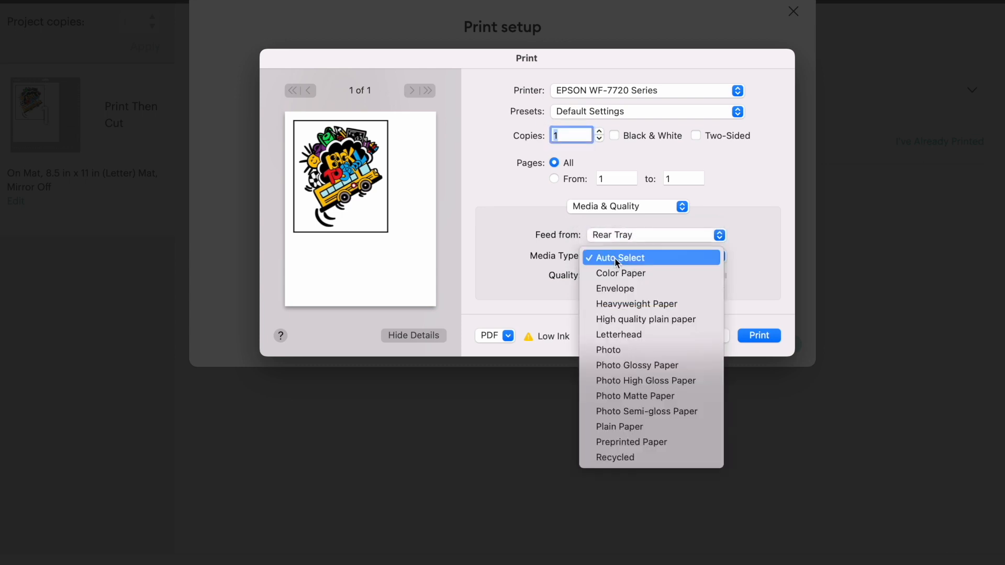
click(665, 368)
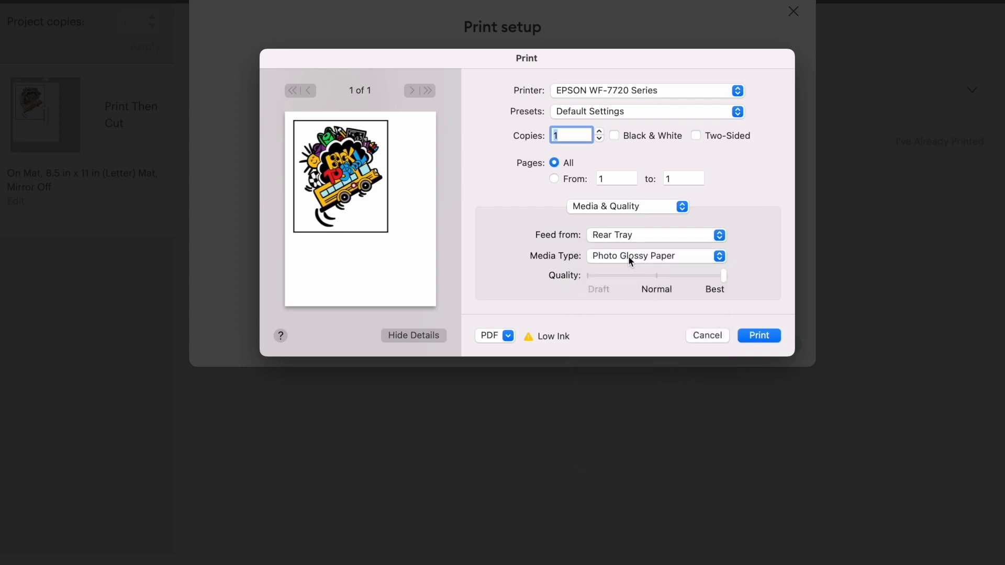
click(717, 336)
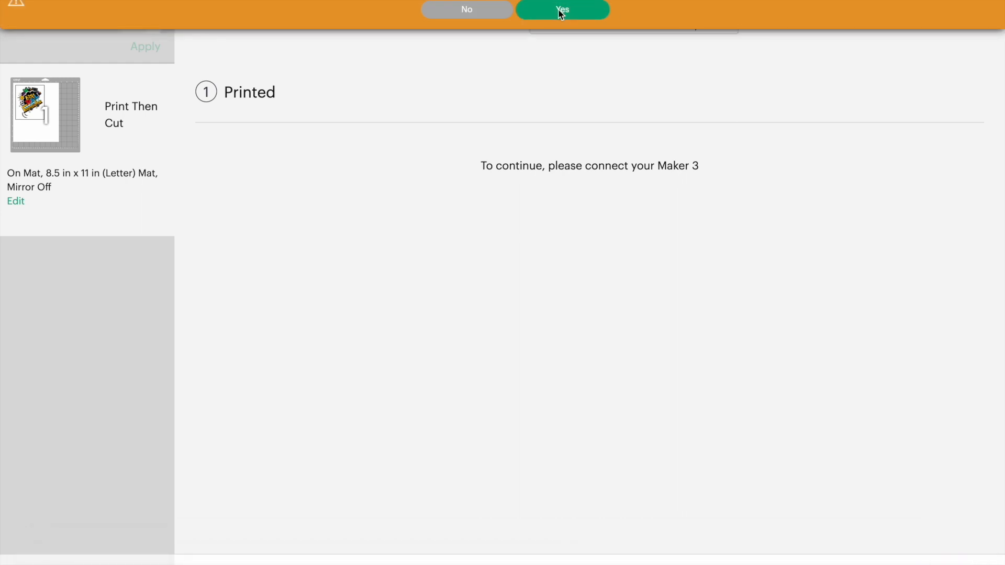
click(561, 12)
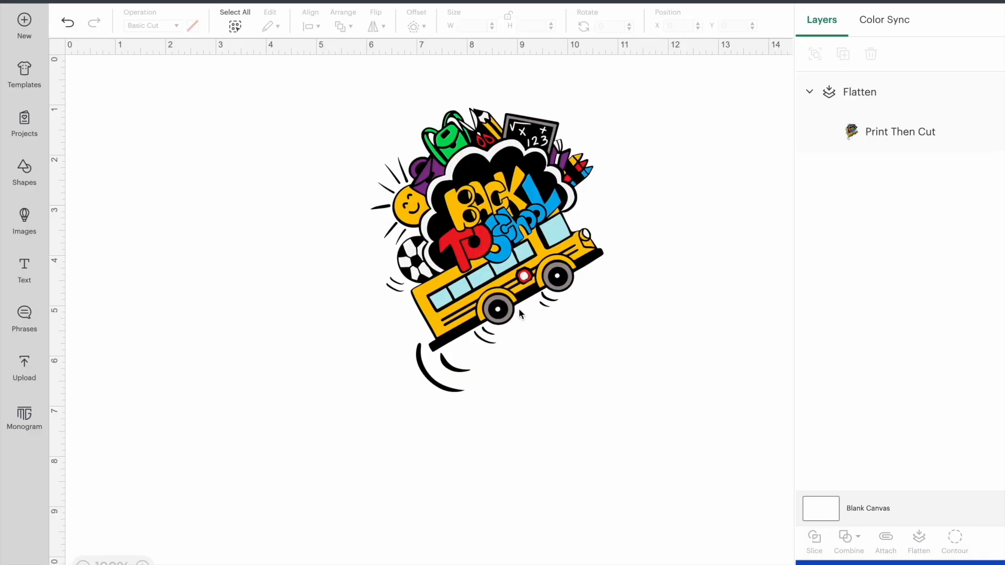
- Unflatten the Back To School image into its separate layers and move it to about X 5.2, Y 1.3
click(520, 309)
mouse_move(508, 250)
mouse_down()
mouse_move(429, 266)
mouse_move(529, 287)
mouse_move(492, 261)
mouse_up()
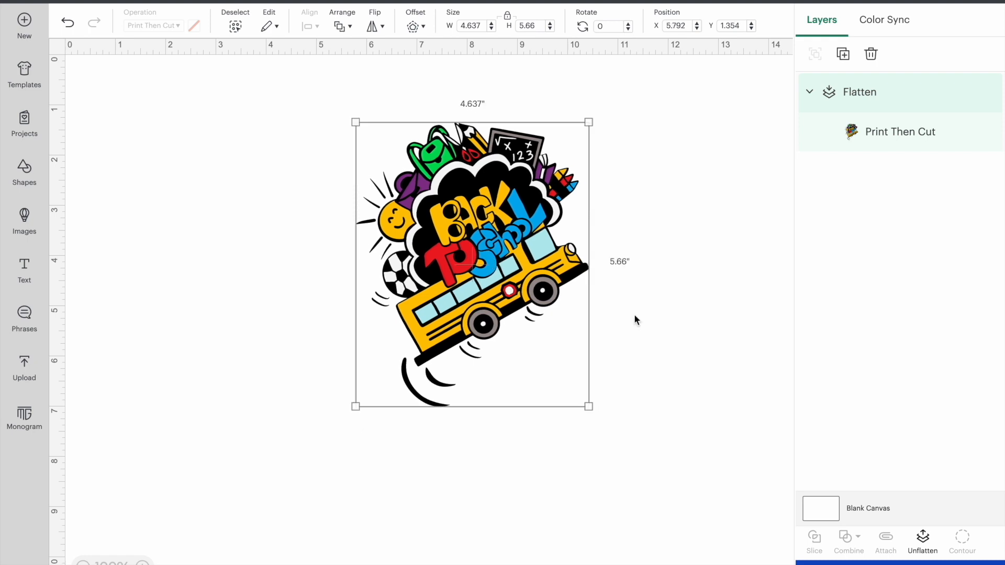
click(923, 545)
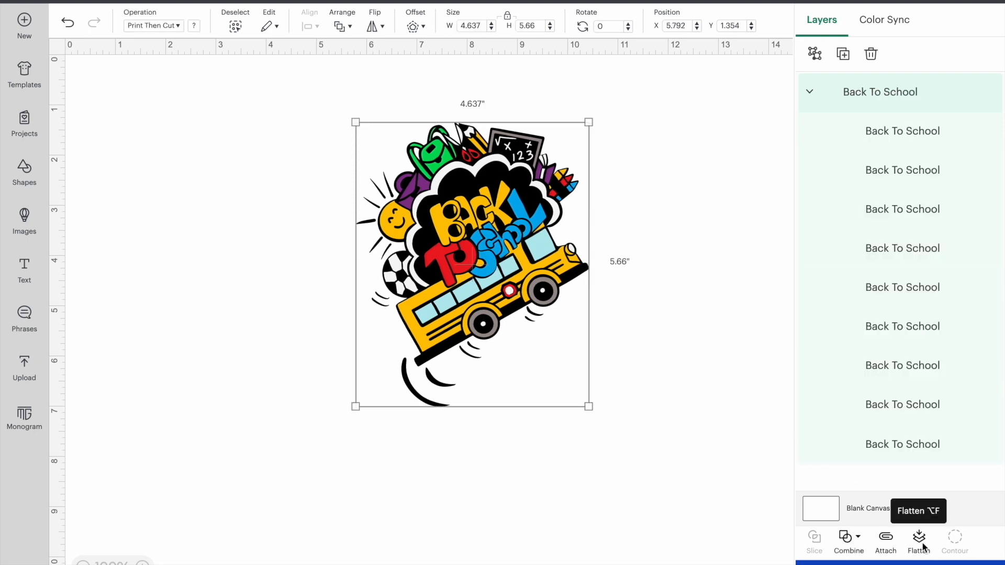
drag(511, 293, 481, 290)
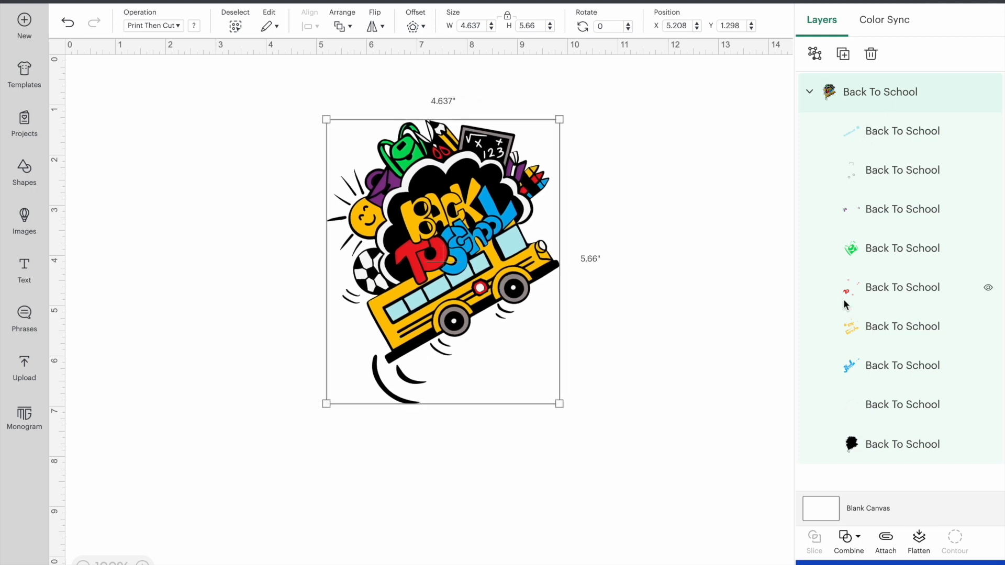
click(856, 435)
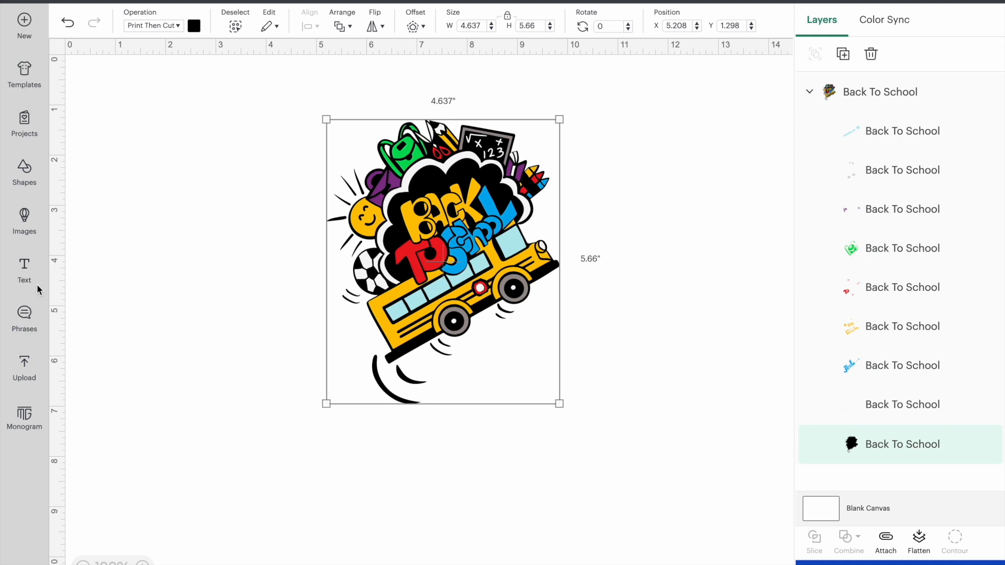
- Try to upload the T-shirt picture TodBlack_3917.jpg.webp from the Downloads folder as a new image
click(23, 366)
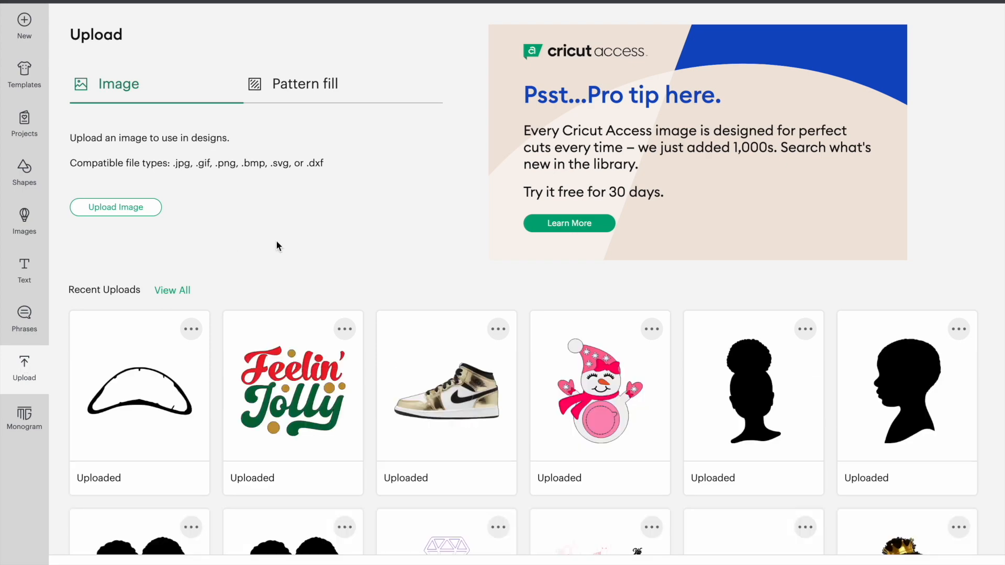
click(121, 207)
click(576, 281)
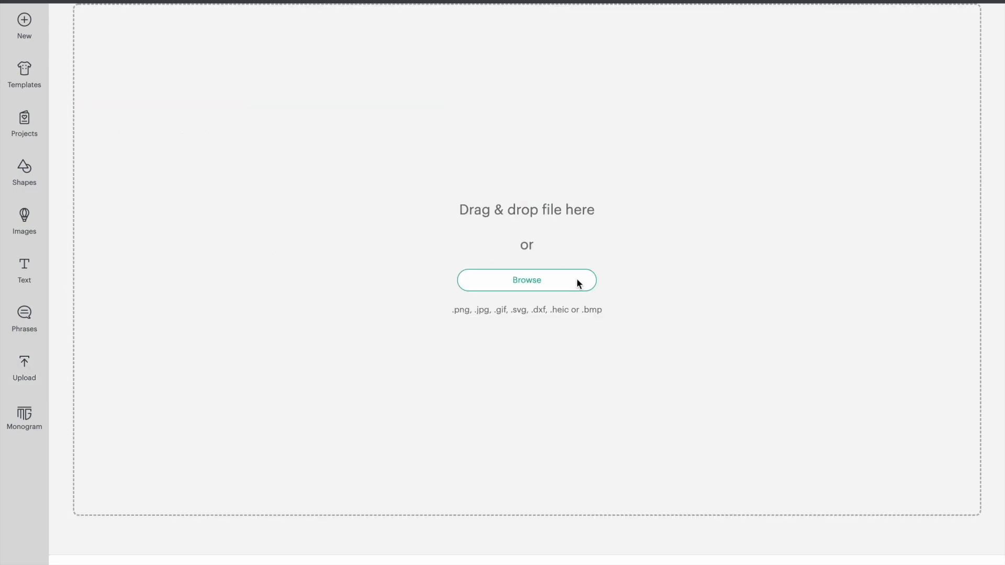
scroll(578, 283, down, 10)
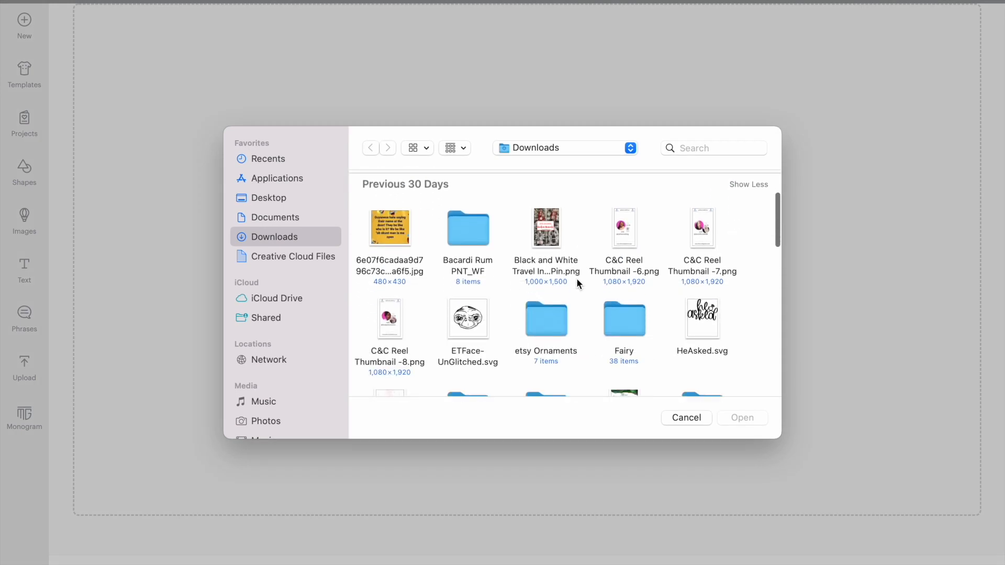
scroll(576, 278, down, 8)
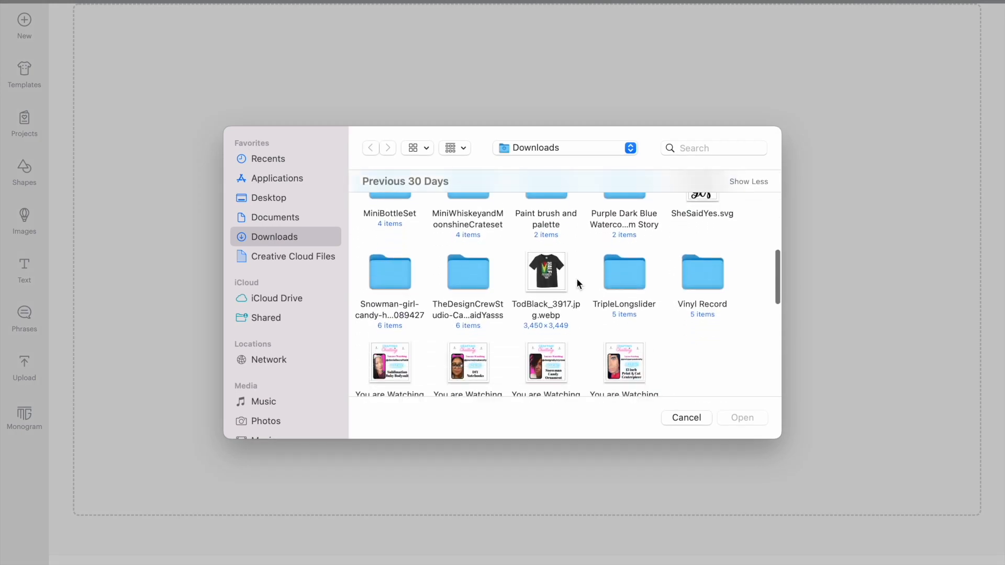
click(552, 232)
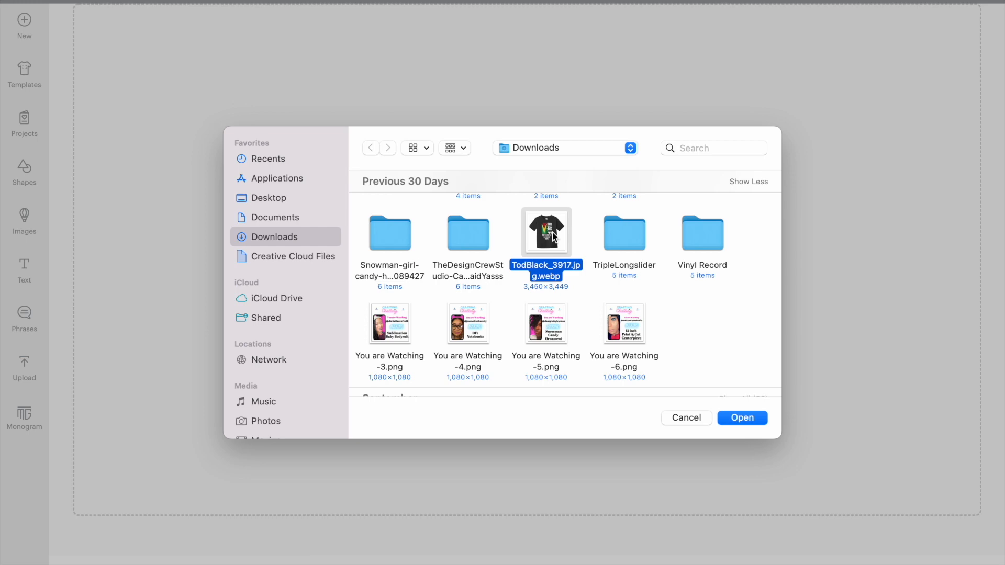
click(752, 421)
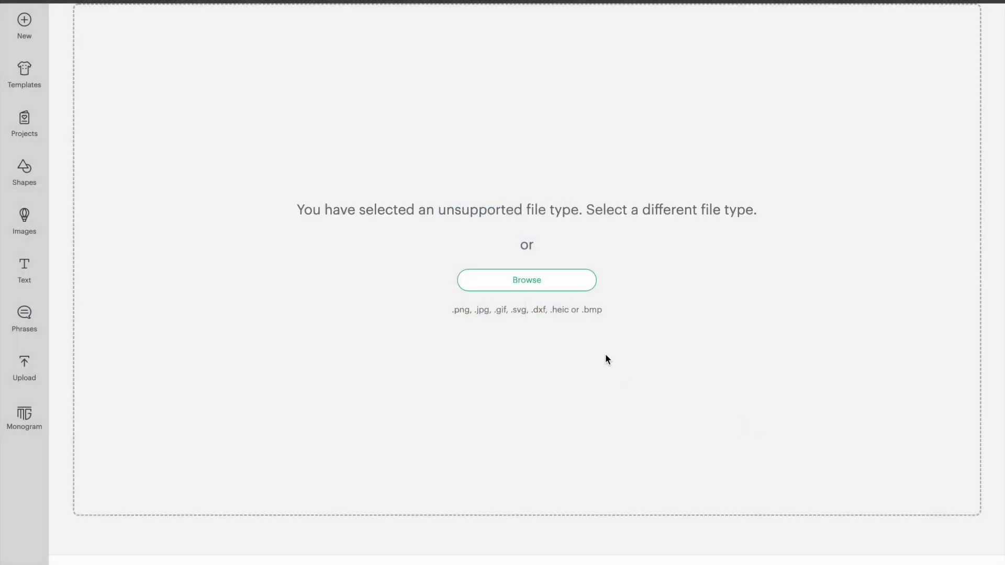
- Choose the 1,000 x 1,500 "Black and White Travel" pin PNG from the Downloads folder as the image to upload
click(586, 288)
scroll(586, 288, down, 10)
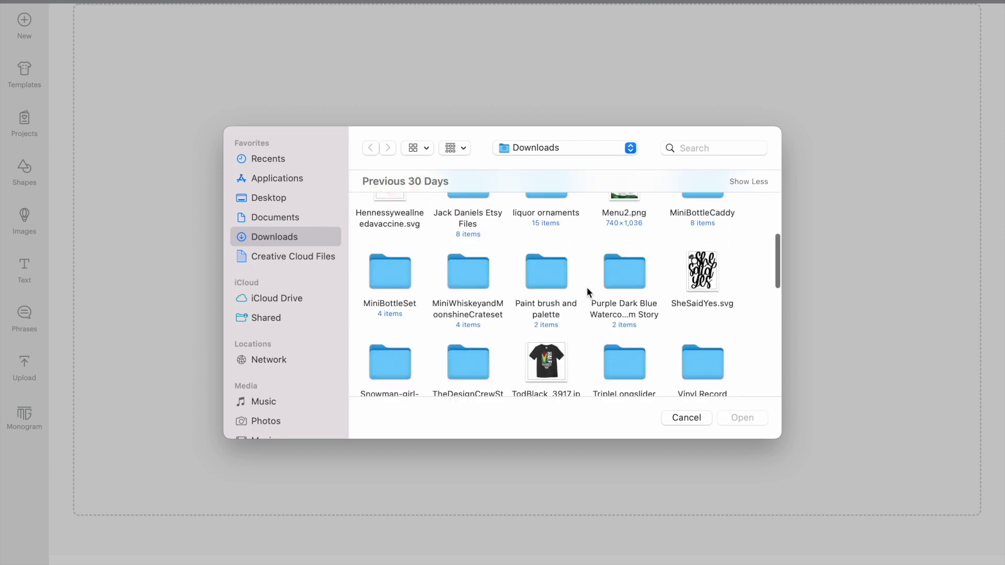
scroll(586, 287, up, 10)
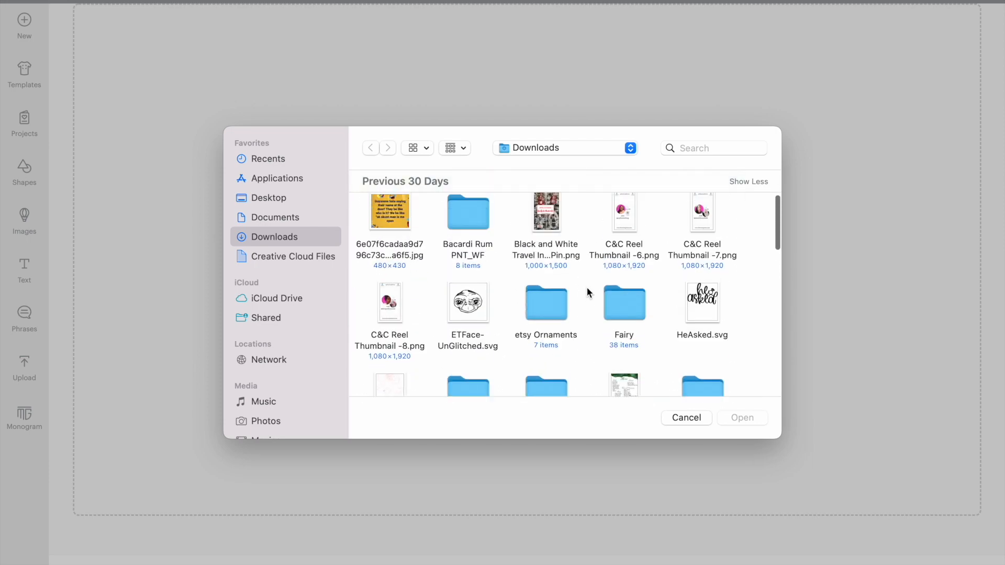
click(554, 250)
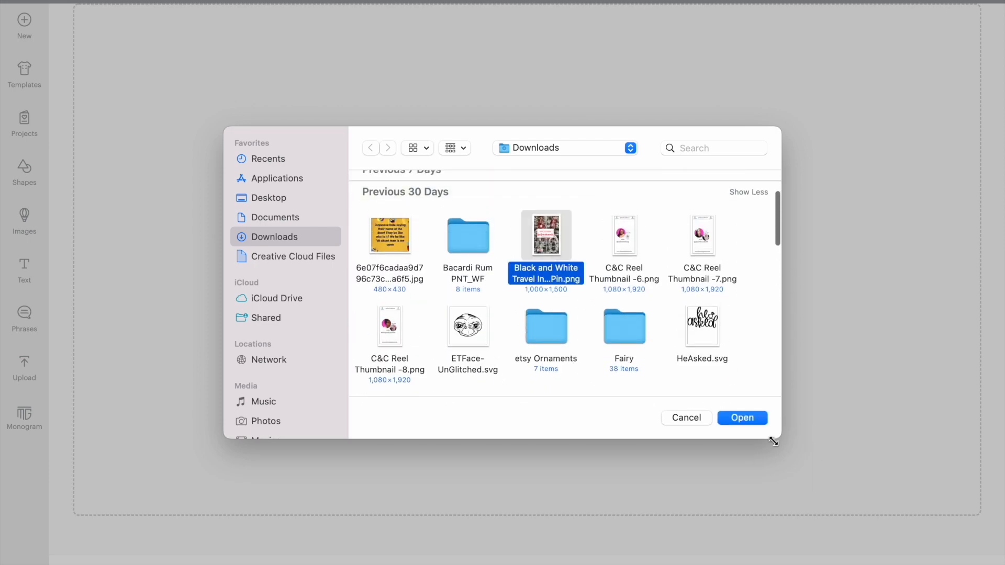
click(763, 422)
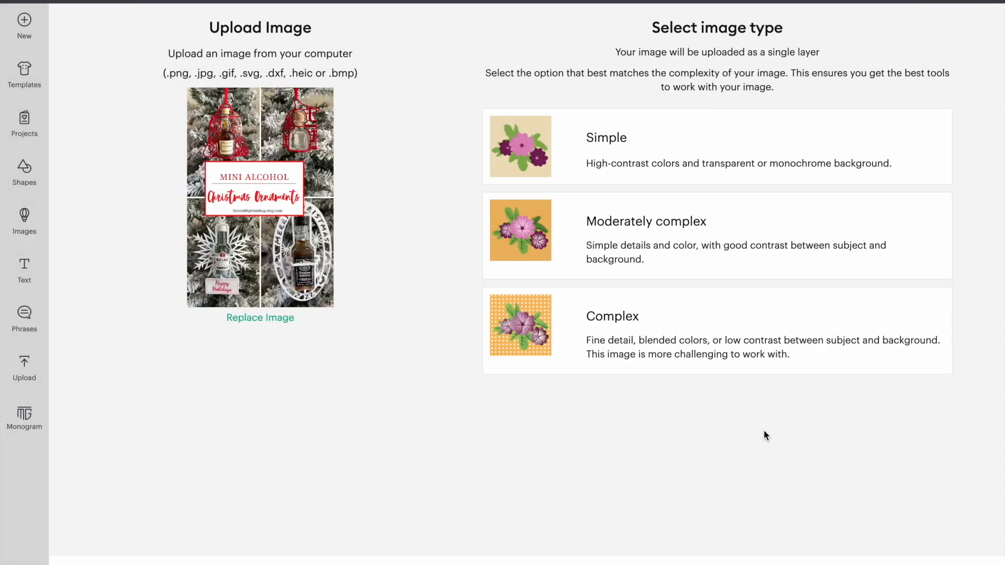
- Browse the Downloads folder again and open the "Black and White Travel" pin PNG for uploading
mouse_move(56, 560)
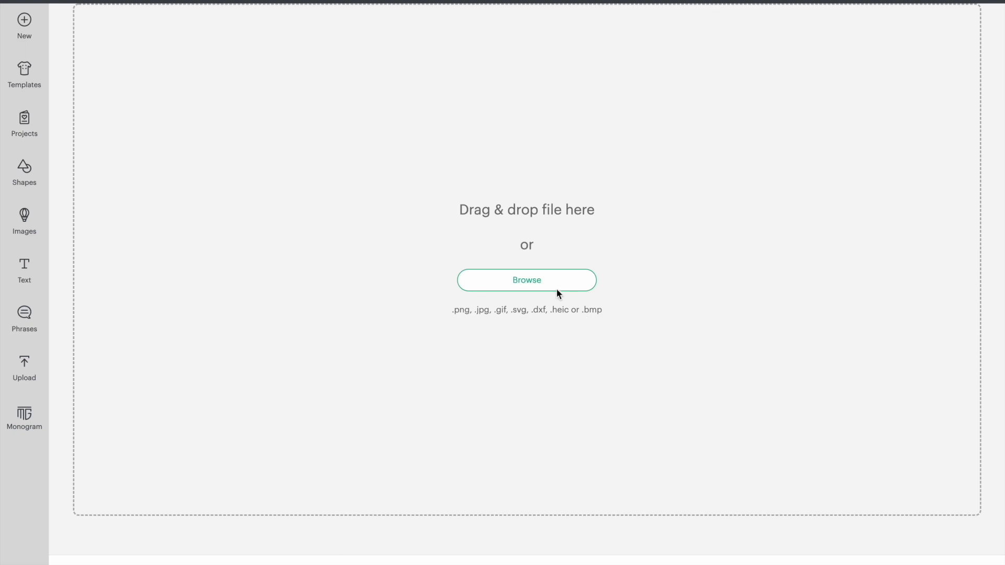
click(542, 283)
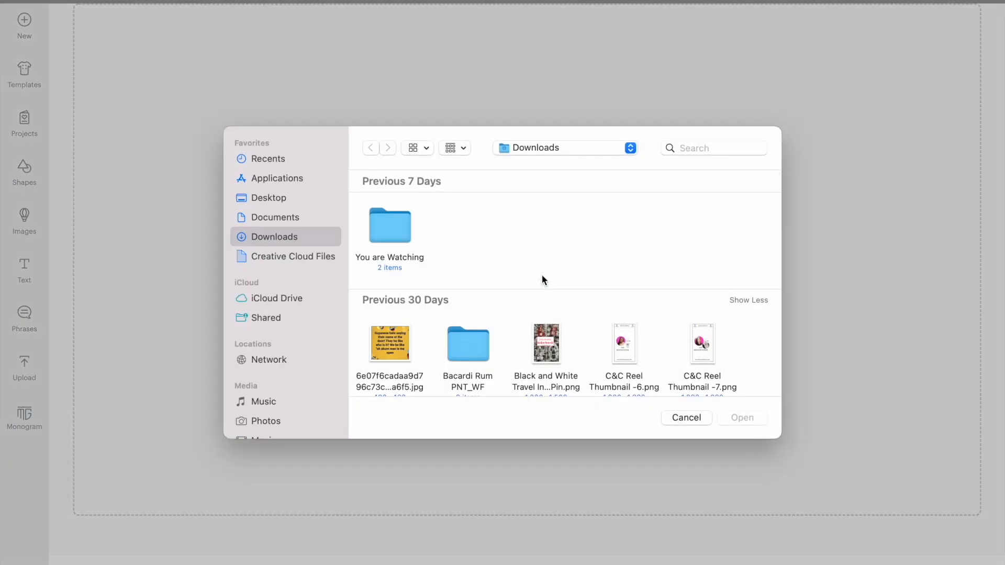
click(553, 338)
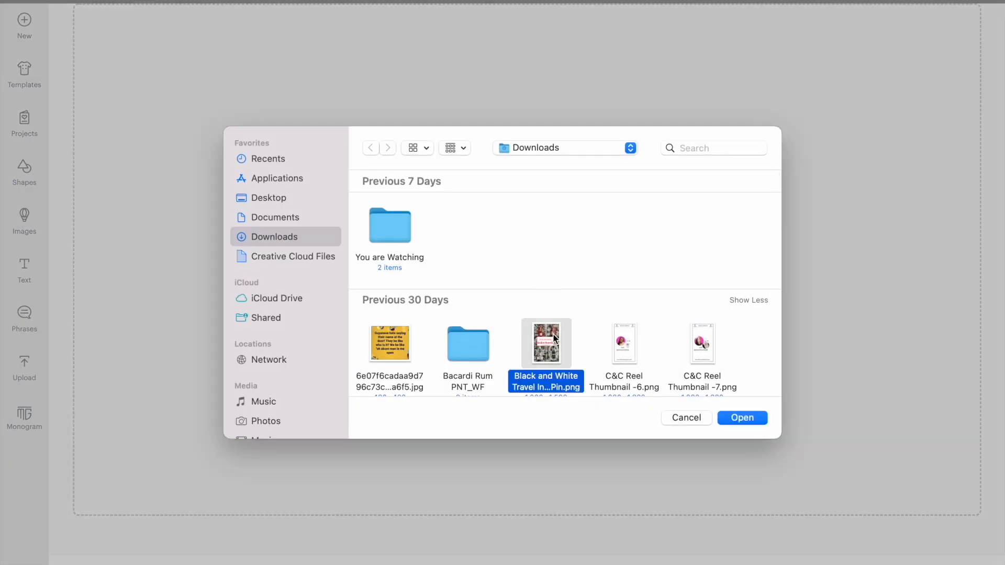
click(758, 418)
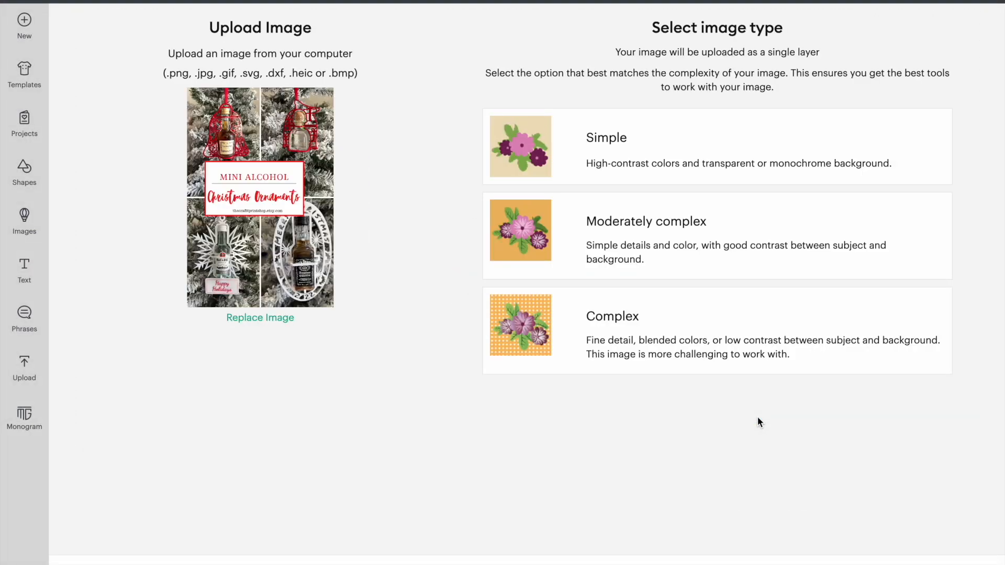
- Try the Complex, Moderately complex and Simple image types on the pin, and continue with Complex
click(702, 328)
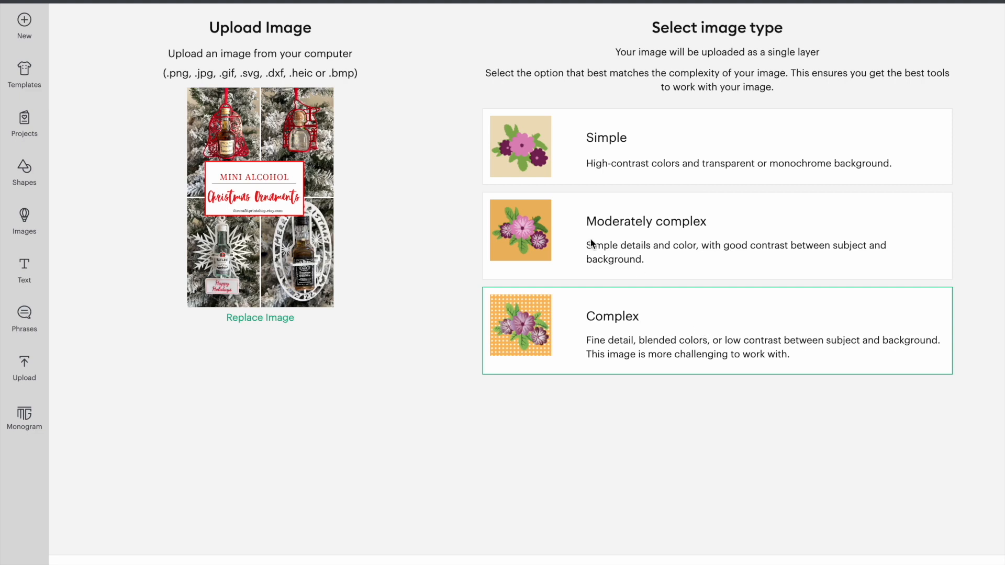
click(551, 221)
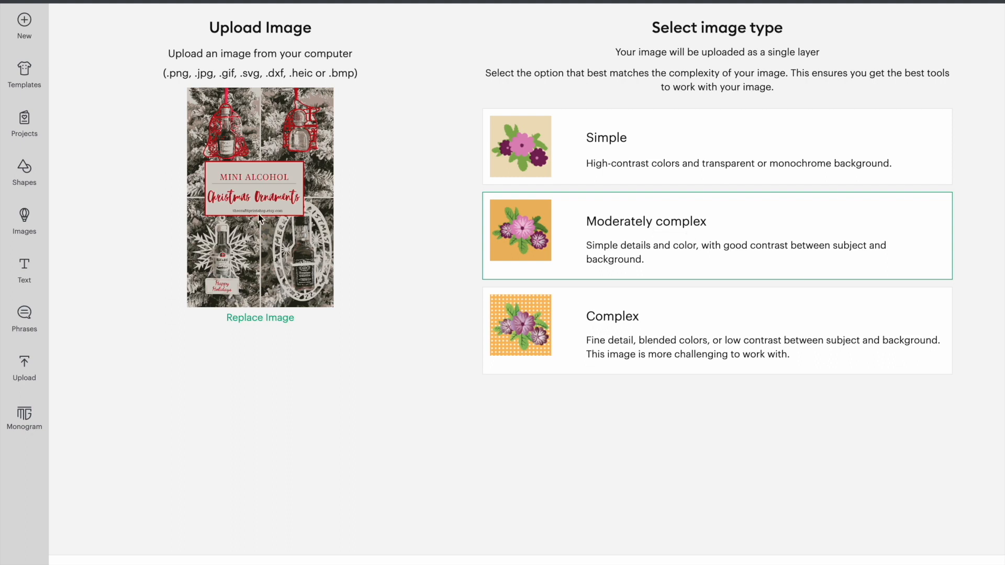
click(656, 161)
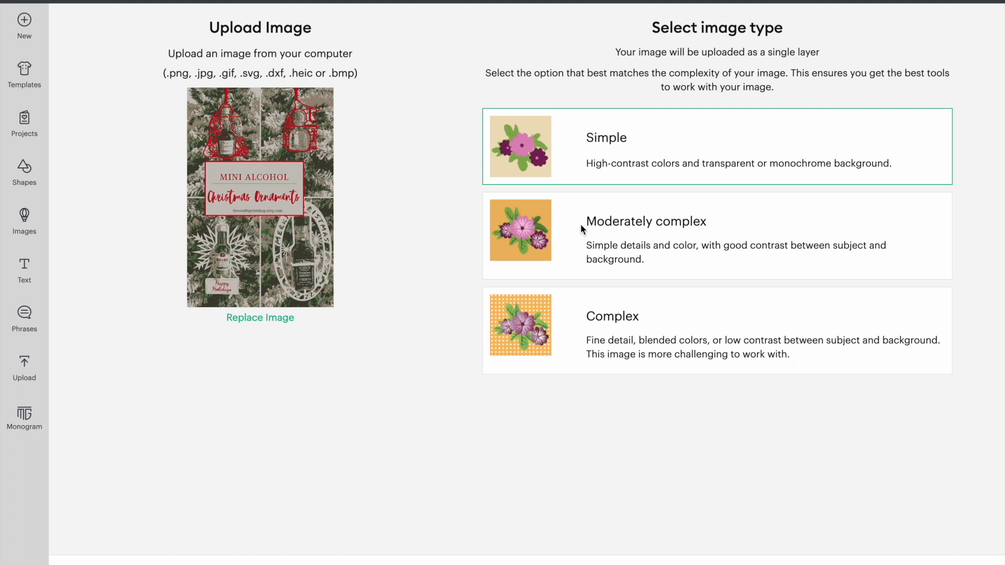
click(583, 350)
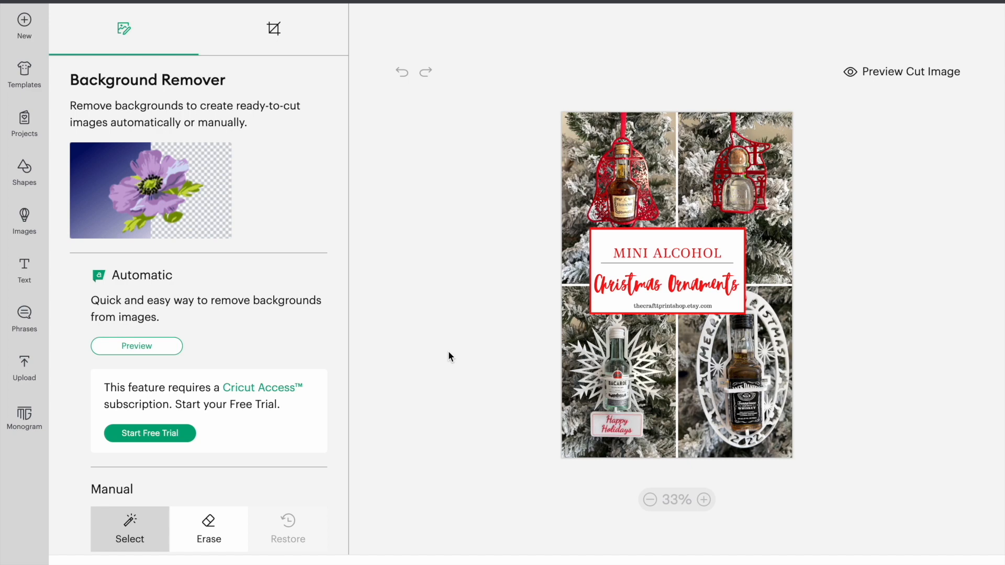
- Dismiss the Cricut Access trial offer without subscribing, and upload the pin with its background as a Print Then Cut Image
click(268, 389)
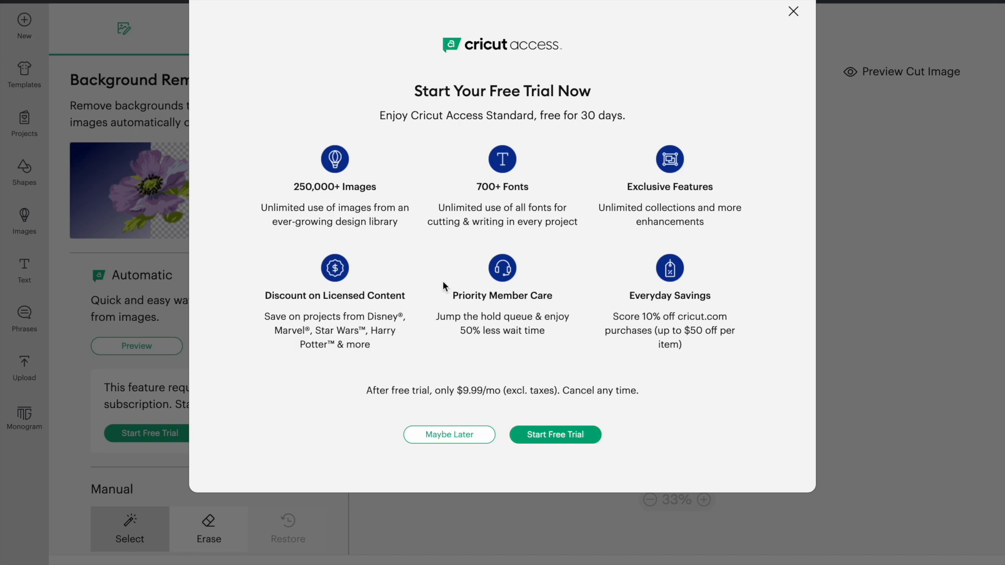
click(793, 12)
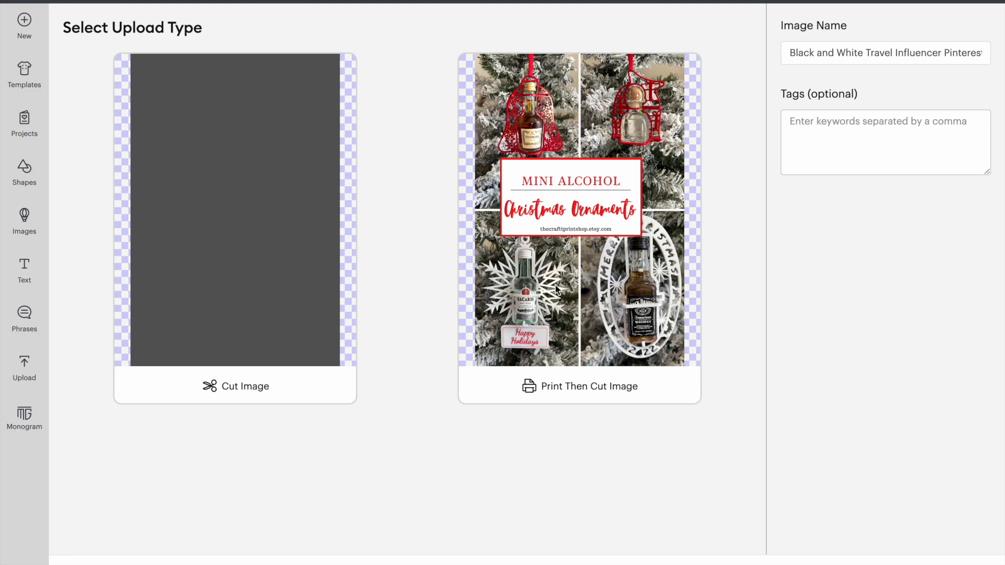
click(554, 106)
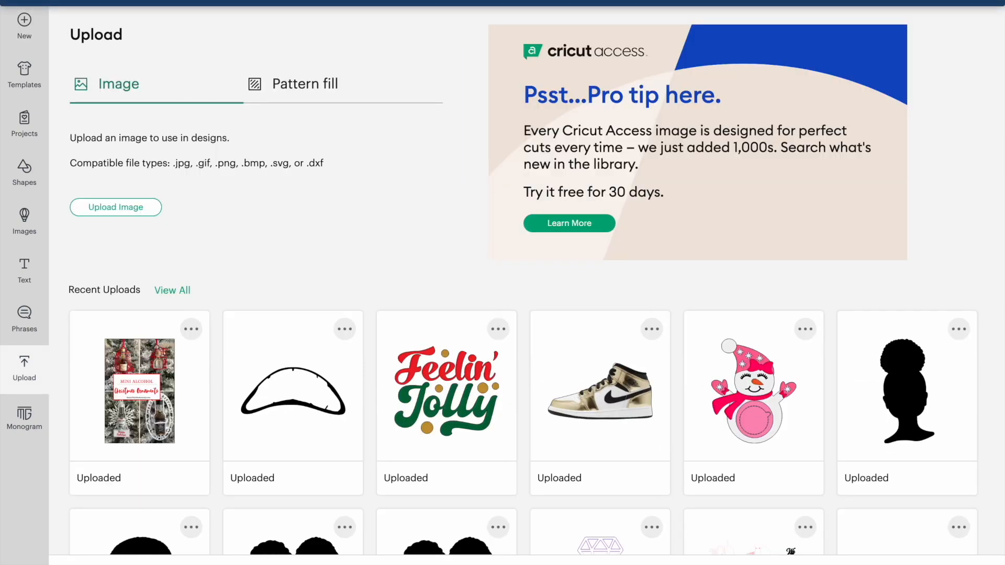
- Browse the full collection of uploaded images and add the Mini Alcohol Christmas Ornaments pin to the canvas
click(121, 376)
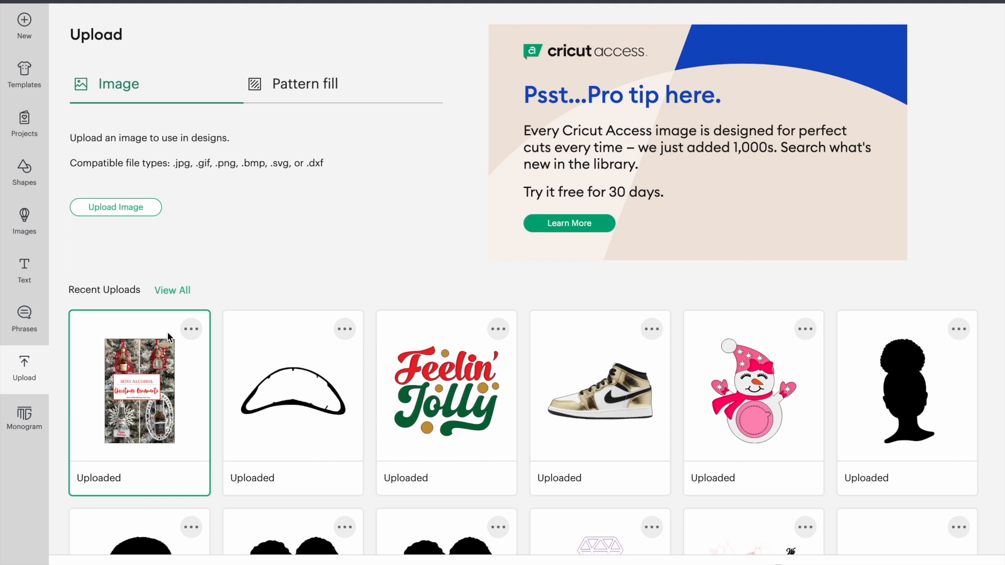
click(174, 291)
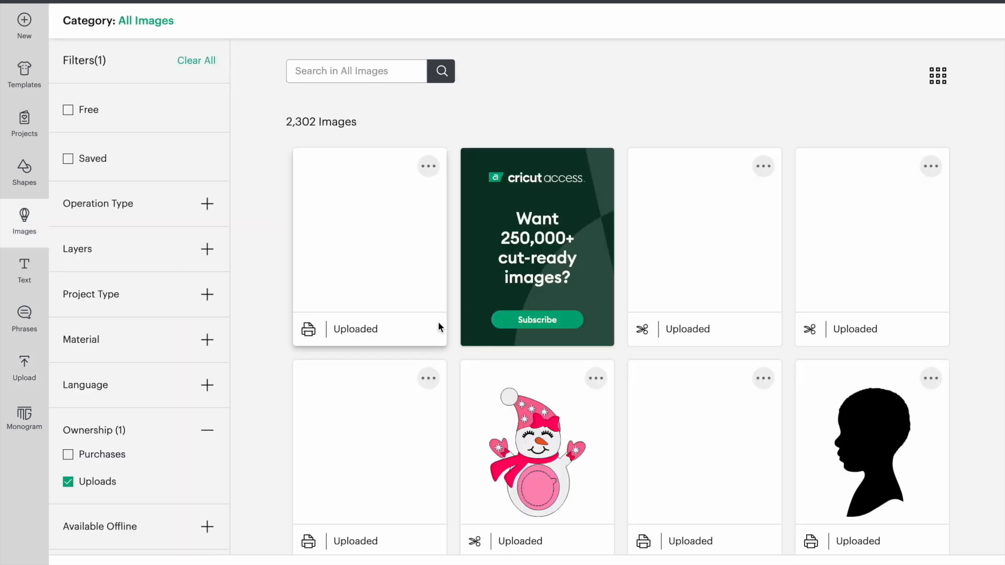
scroll(682, 366, down, 5)
scroll(682, 366, down, 20)
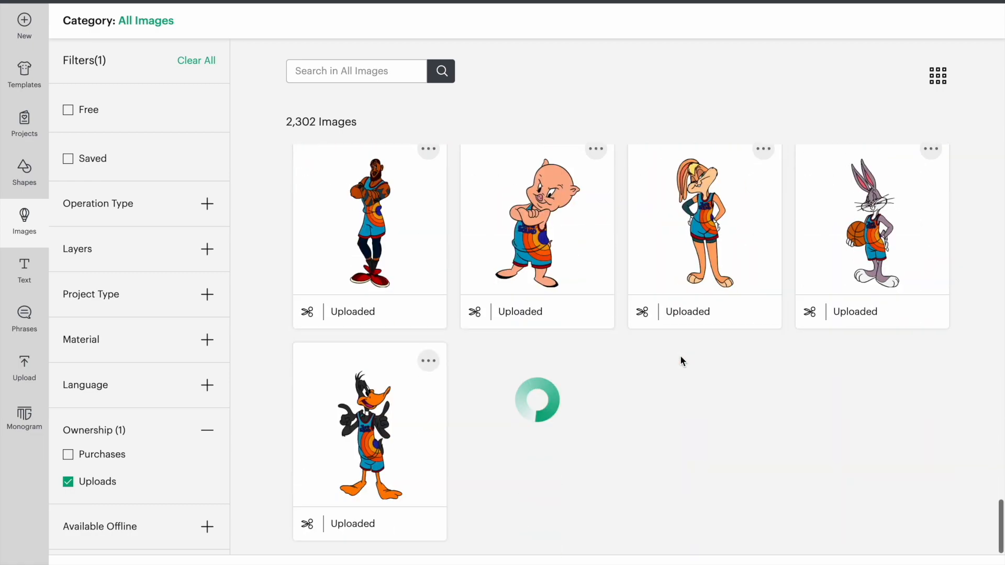
scroll(682, 361, up, 20)
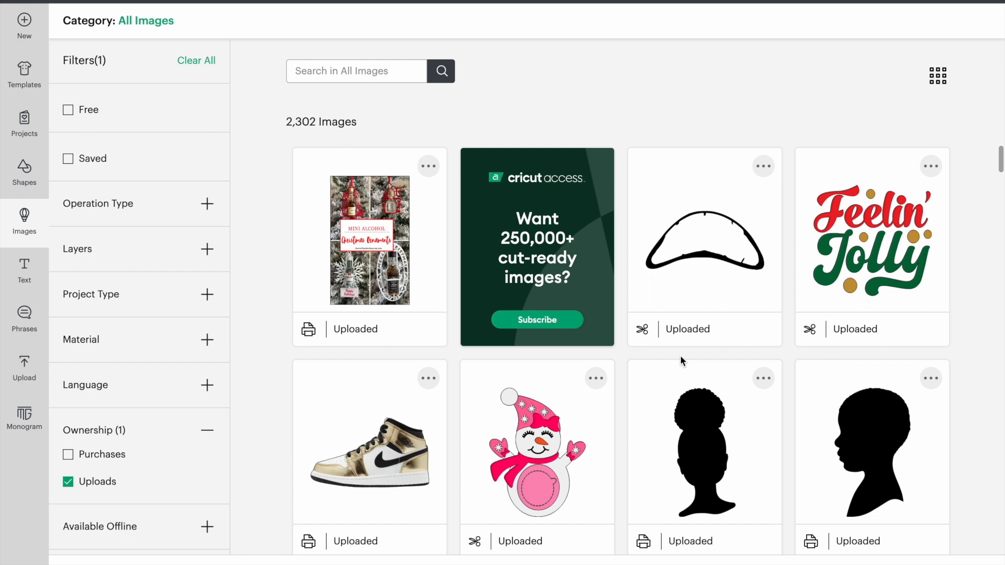
click(373, 223)
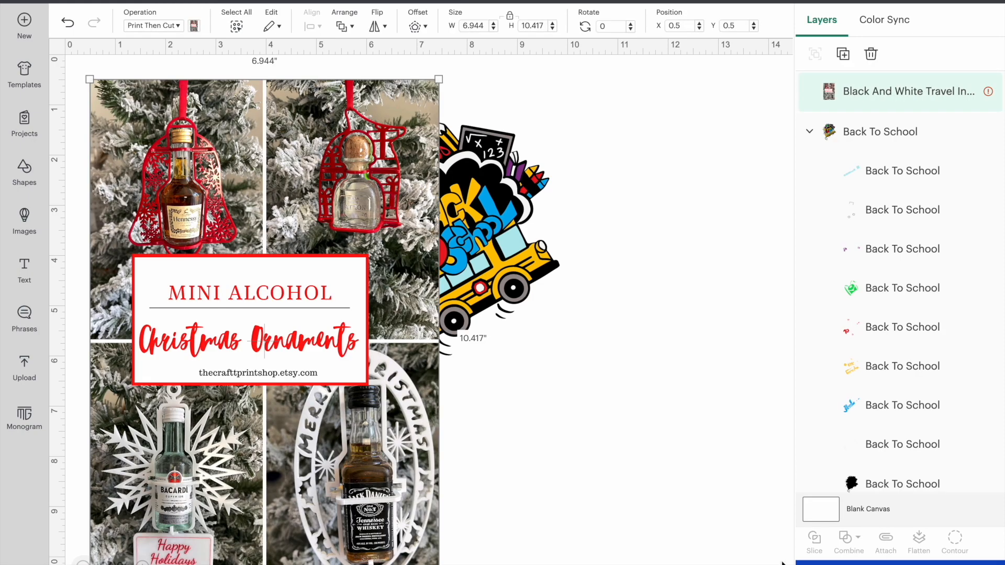
- Move the Back To School image to about X 9.6, Y 1.4, and the pin image to about X 1.4, Y 0.6
drag(517, 254, 731, 255)
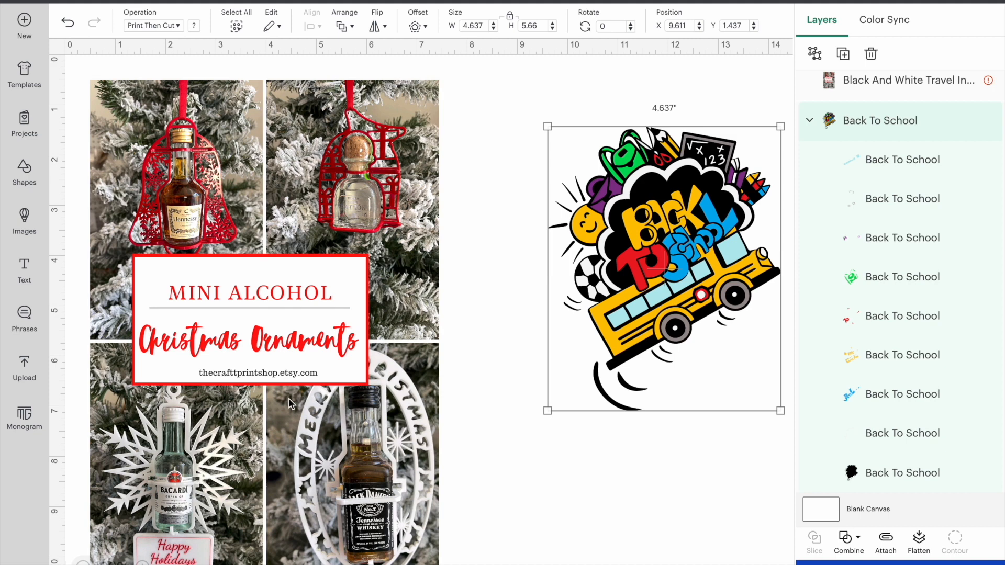
click(289, 399)
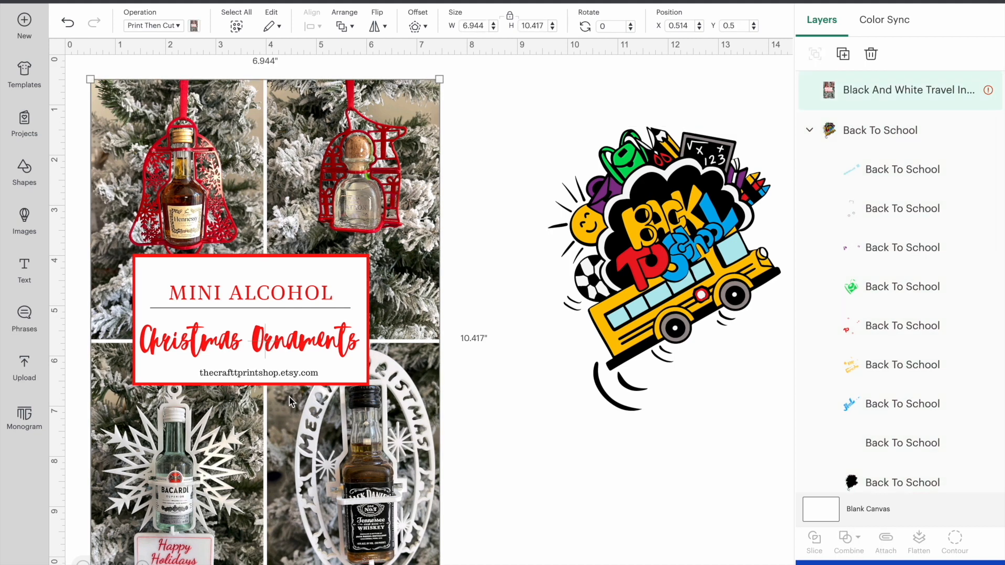
drag(294, 398, 339, 401)
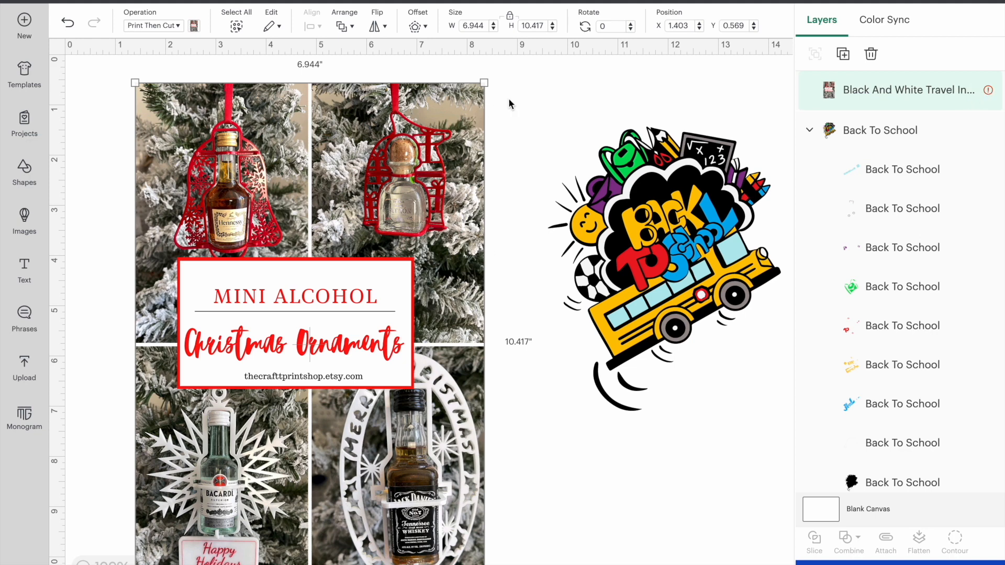
- Scale the pin image down to about 5.4 x 8.1 inches and reposition it beside the Back To School image
drag(485, 84, 407, 199)
drag(344, 252, 365, 152)
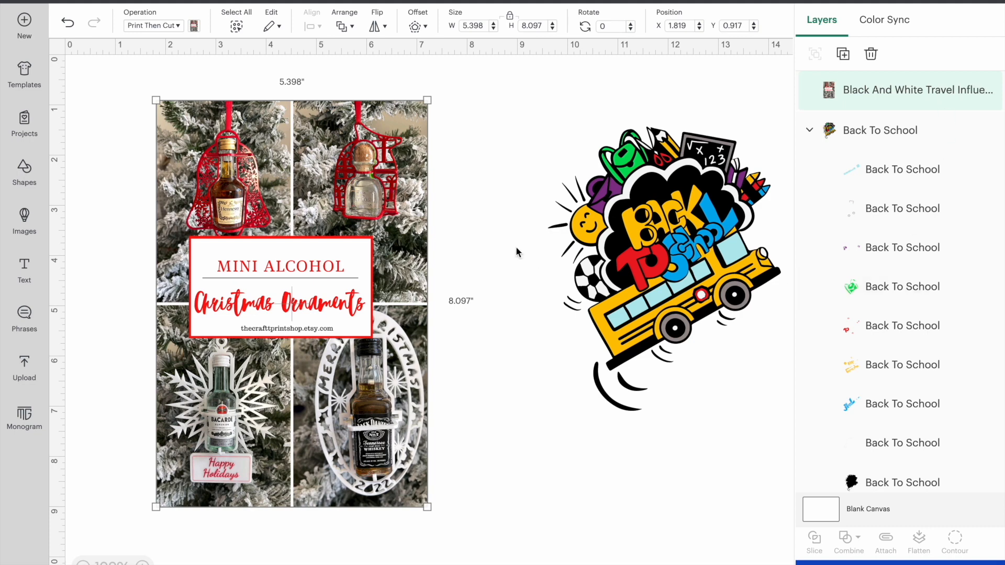
drag(419, 228, 420, 236)
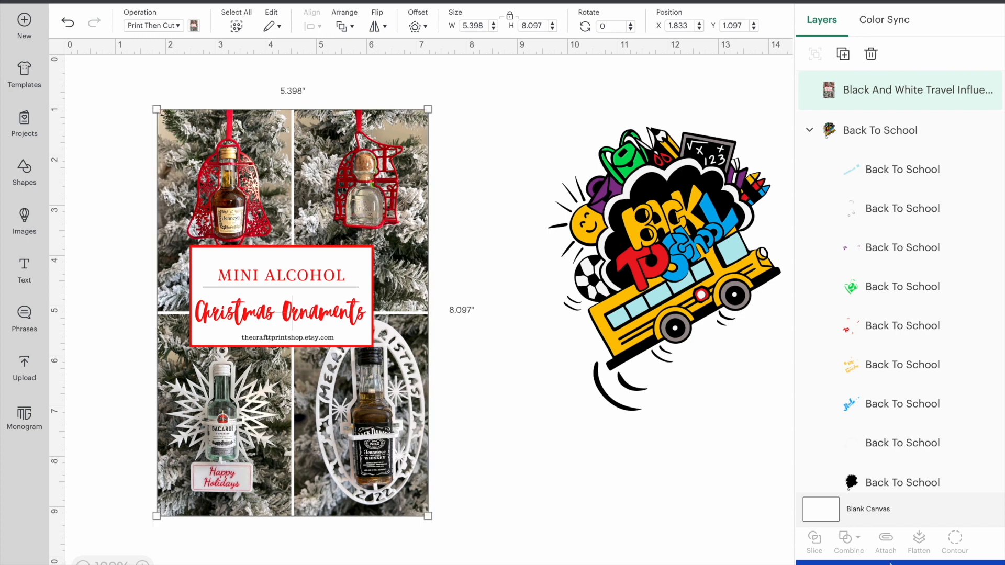
drag(285, 363, 272, 333)
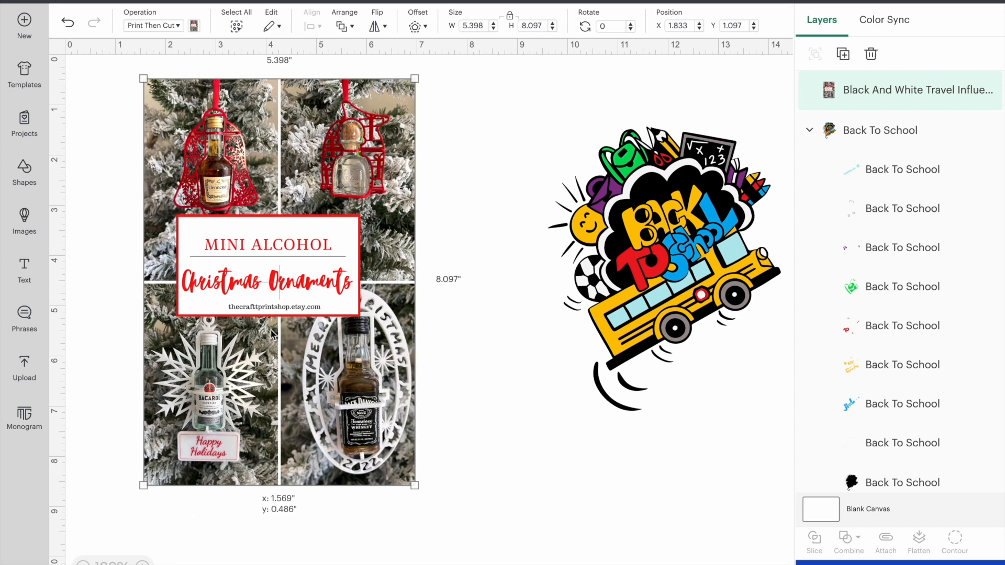
click(271, 333)
drag(272, 333, 267, 347)
- Flatten the Back To School image into a Print Then Cut layer and place it at about X 7.9, Y 1.8
click(619, 189)
drag(619, 189, 528, 183)
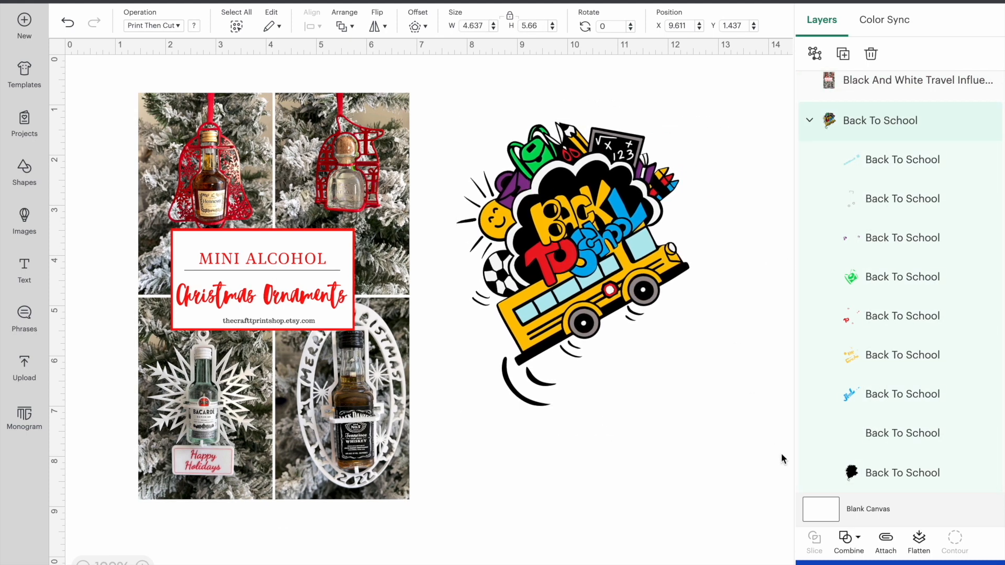
click(919, 539)
drag(554, 174, 560, 196)
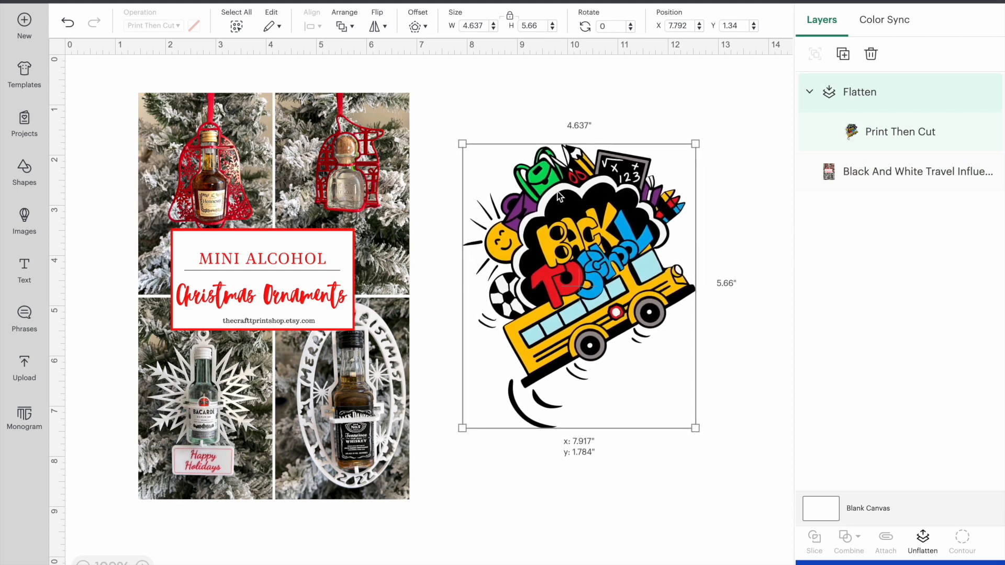
- Unflatten the Back To School image and shift it away from the pin image, and delete the pin from the canvas
click(919, 539)
drag(596, 280, 631, 242)
drag(333, 215, 300, 212)
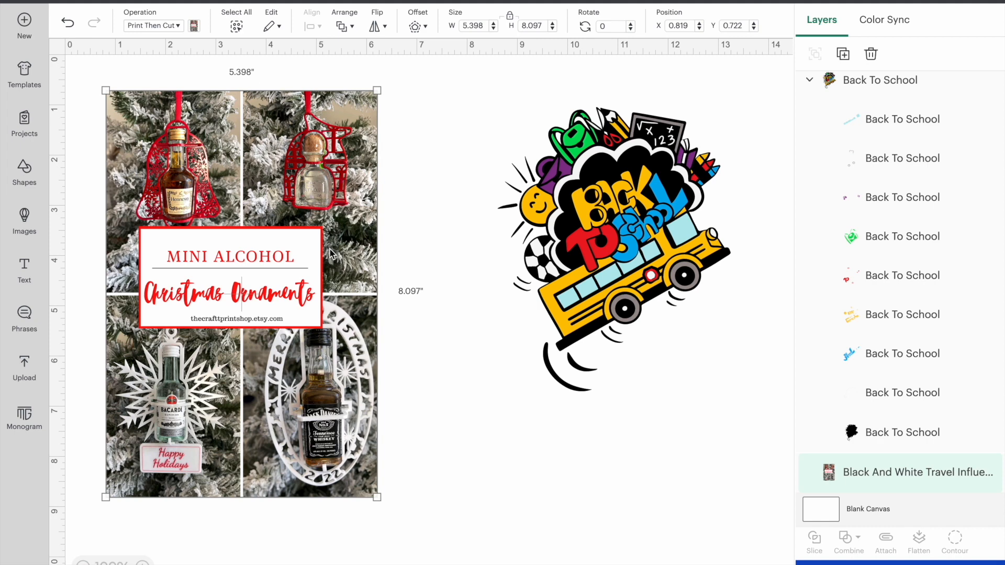
key(Delete)
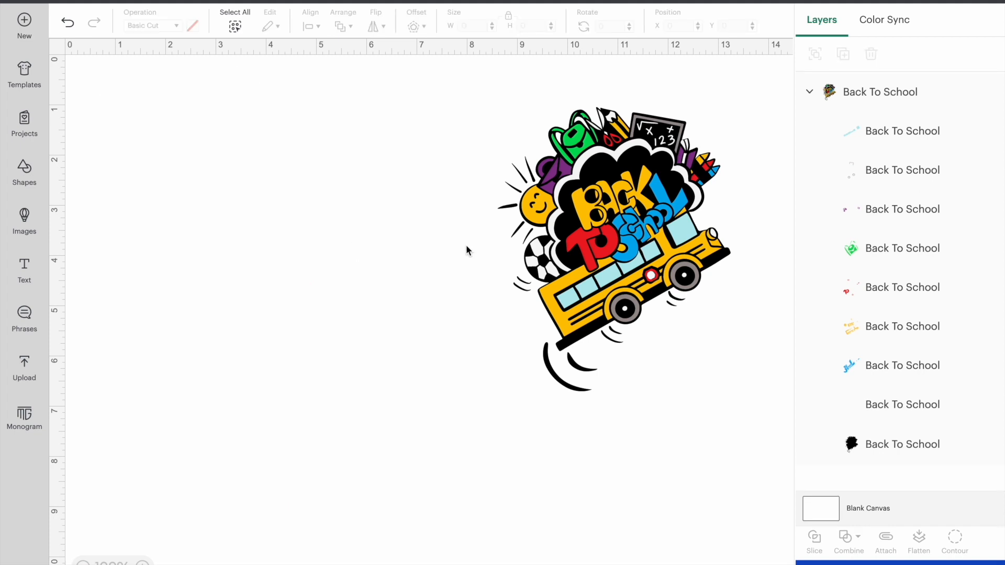
- Undo all the canvas edits back to the original row of five road signs
click(68, 24)
click(69, 24)
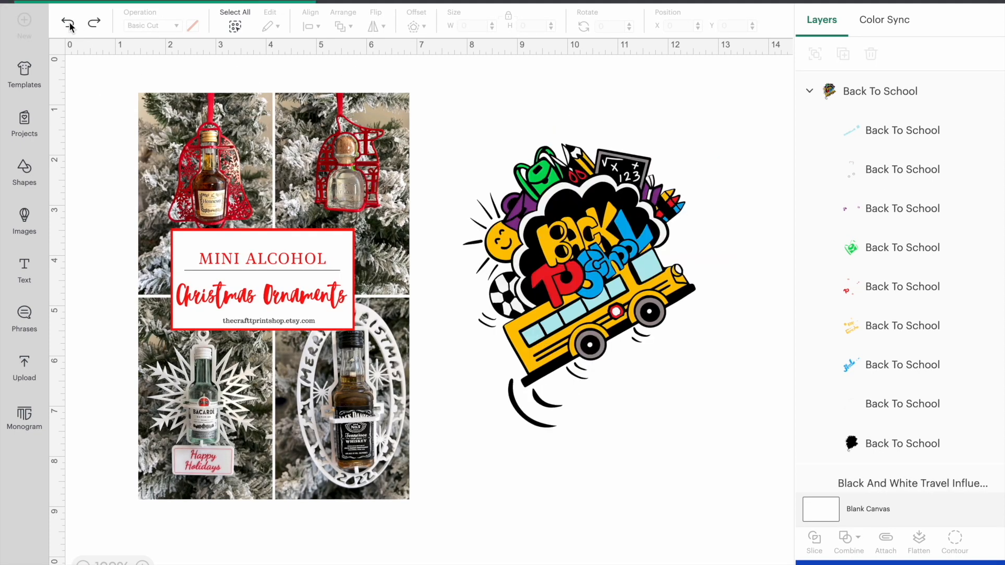
click(68, 24)
click(68, 24)
click(68, 24)
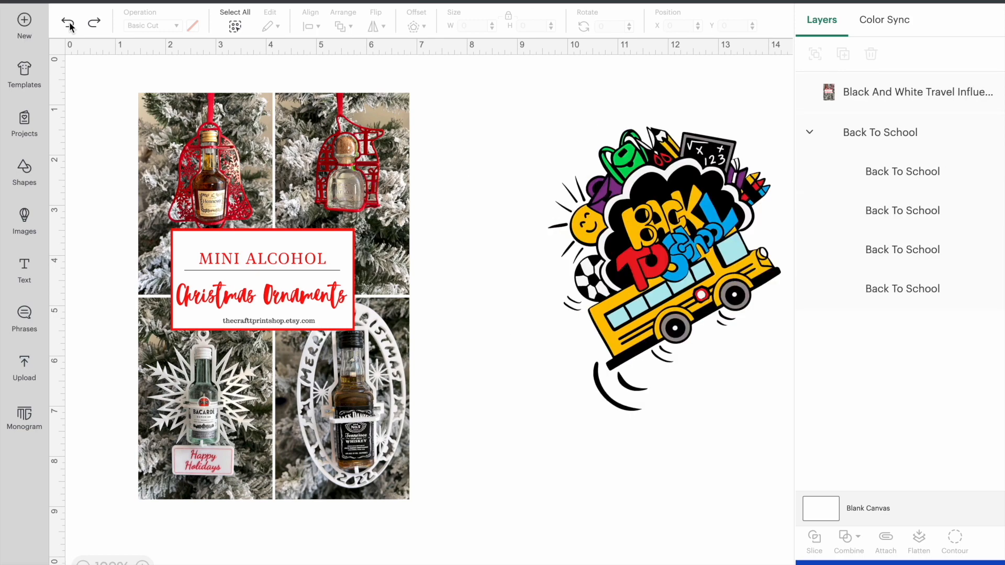
click(68, 24)
click(69, 25)
click(69, 24)
click(69, 24)
click(69, 24)
click(69, 24)
click(69, 24)
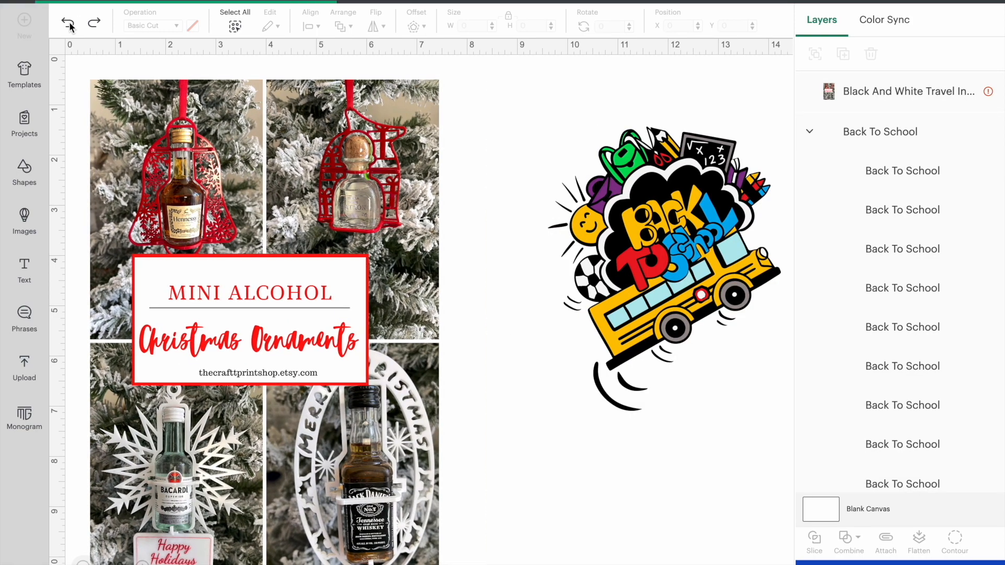
click(69, 24)
click(69, 24)
click(68, 24)
click(69, 24)
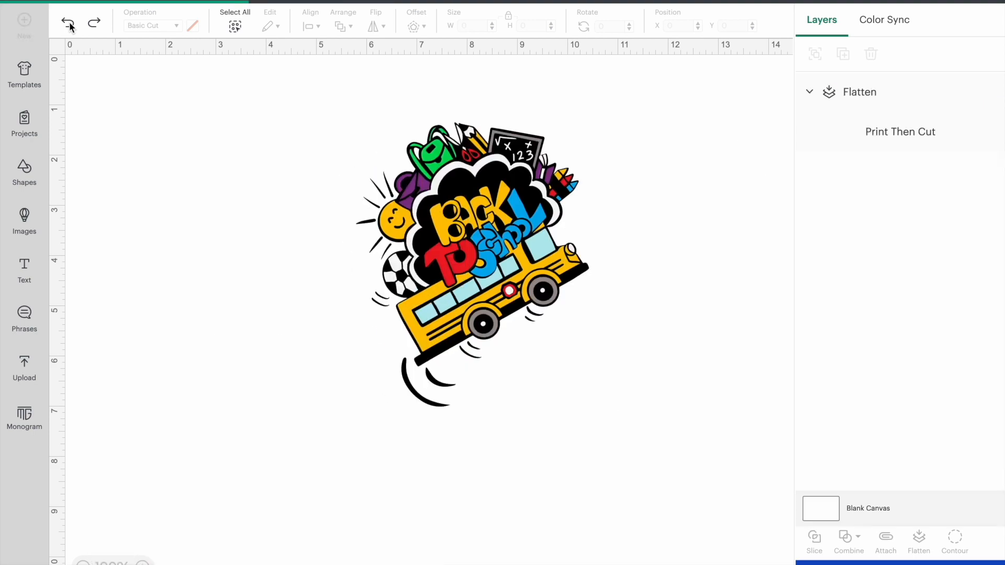
click(69, 24)
click(69, 24)
click(69, 25)
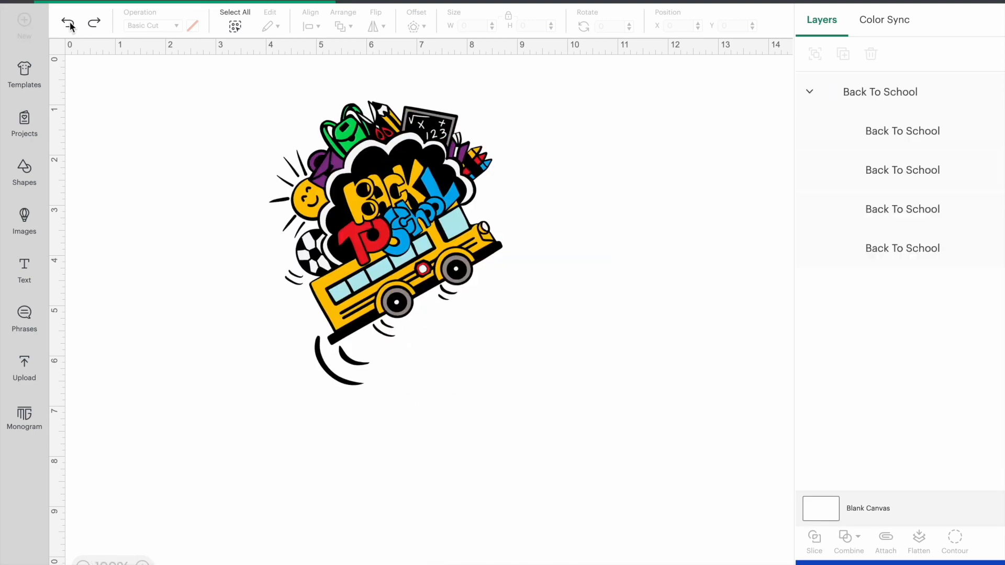
click(69, 24)
click(69, 25)
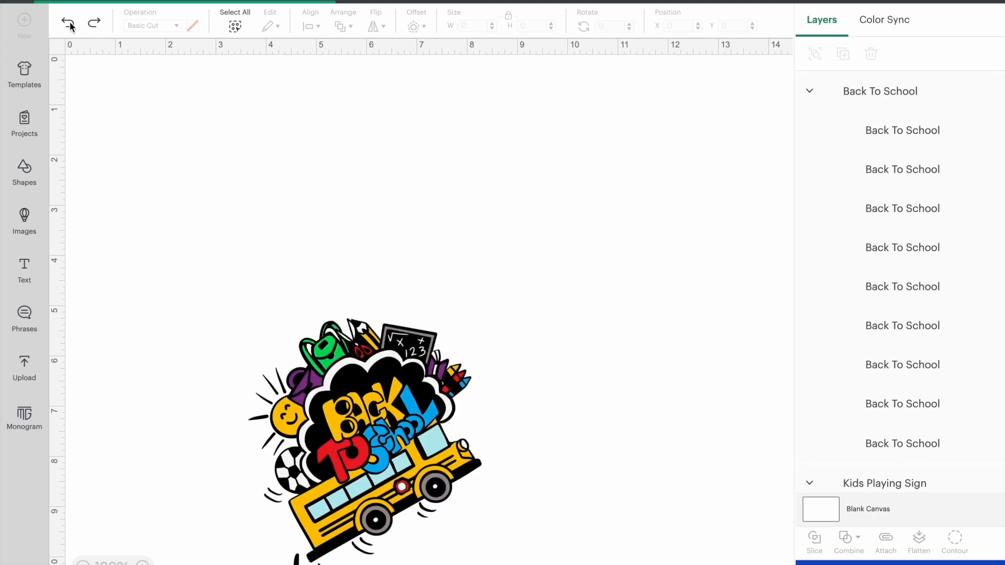
click(69, 24)
click(69, 24)
click(69, 24)
click(68, 24)
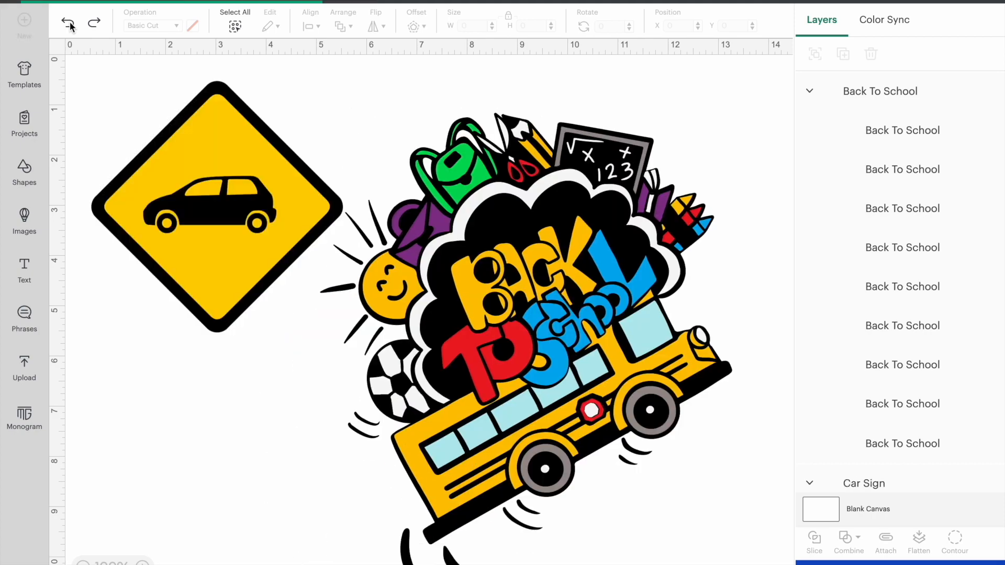
click(69, 24)
click(68, 24)
click(69, 24)
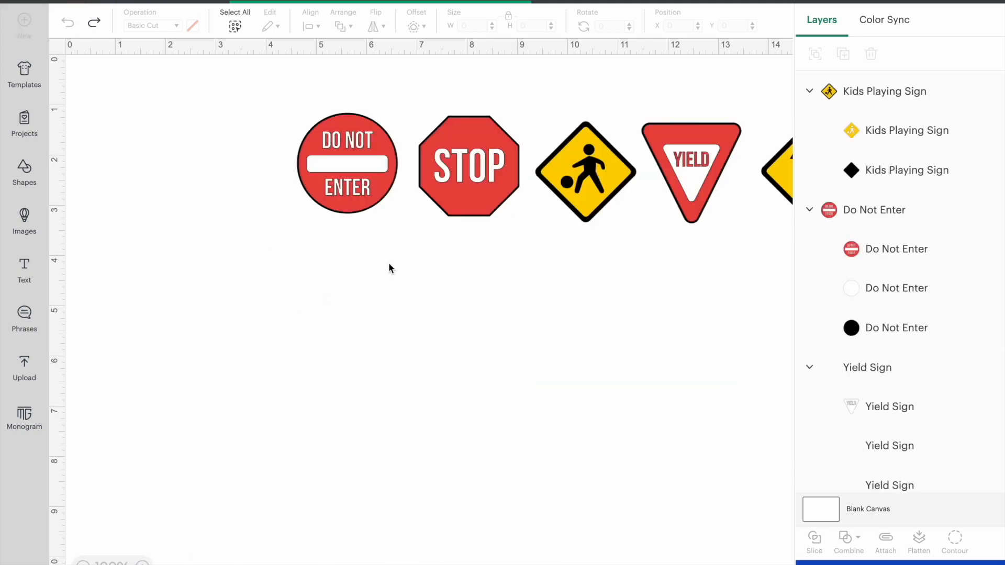
scroll(569, 213, right, 2)
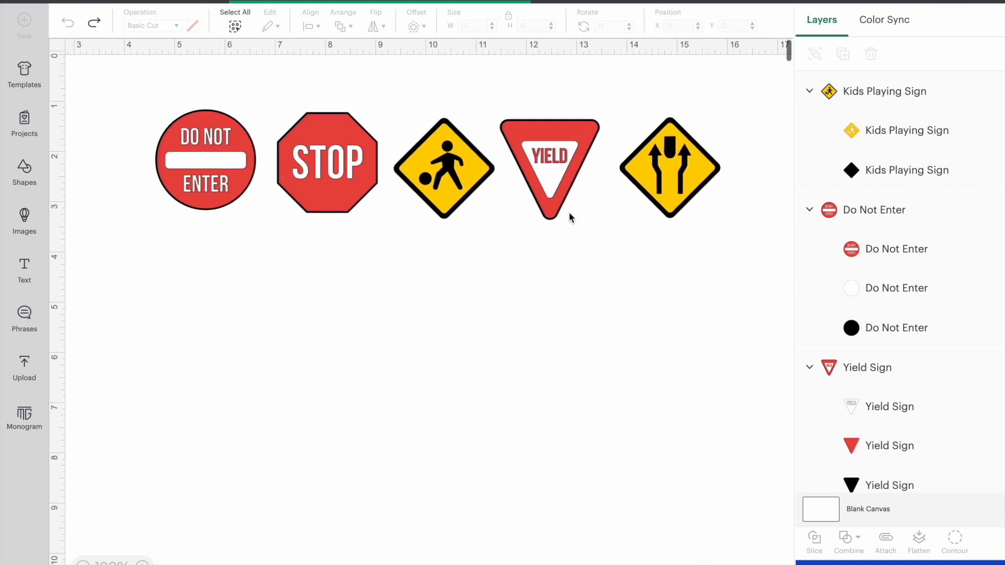
- Reposition the Split Lane Sign at about X 14, Y 1.6 and flatten it into a Print Then Cut layer
click(218, 159)
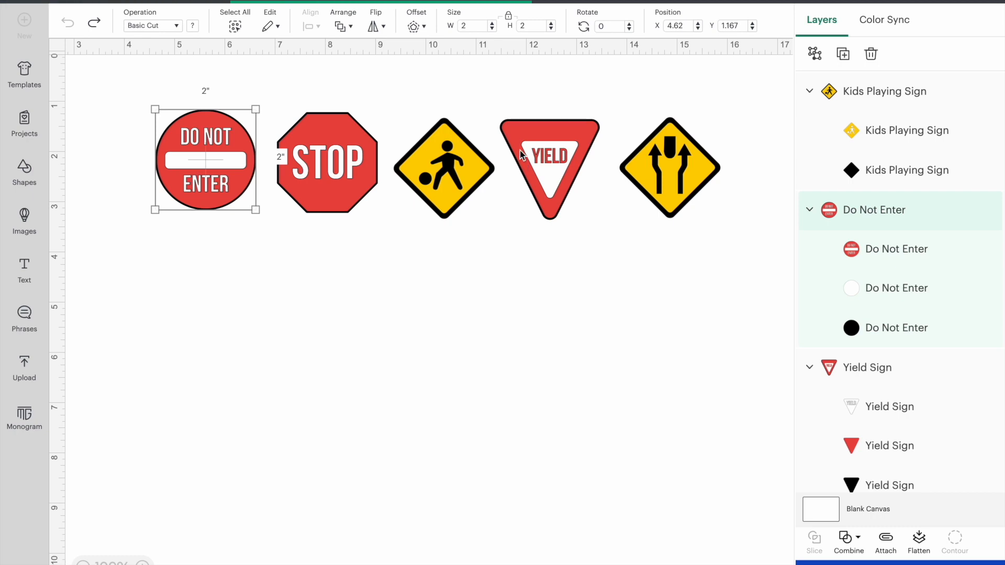
click(672, 161)
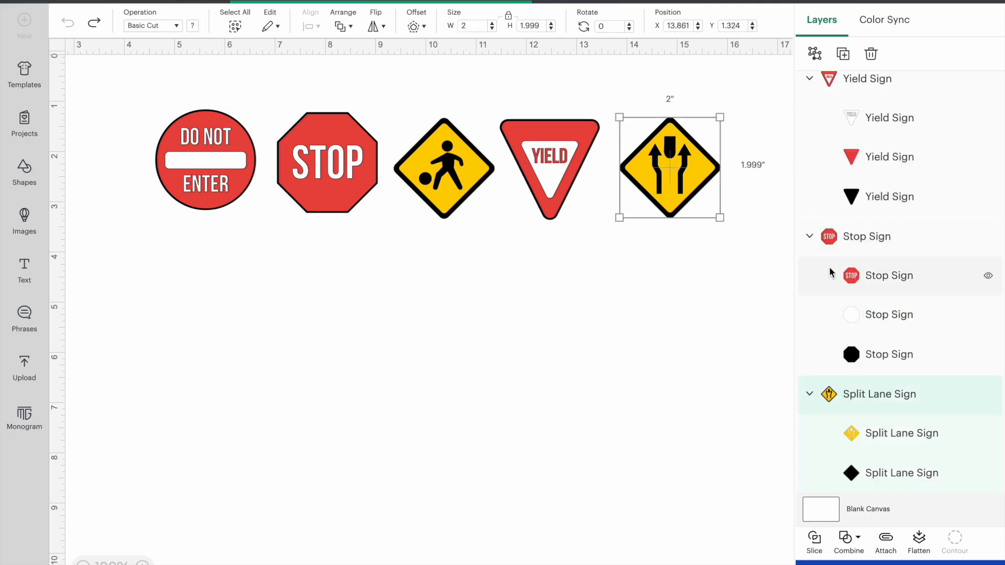
drag(669, 153, 670, 258)
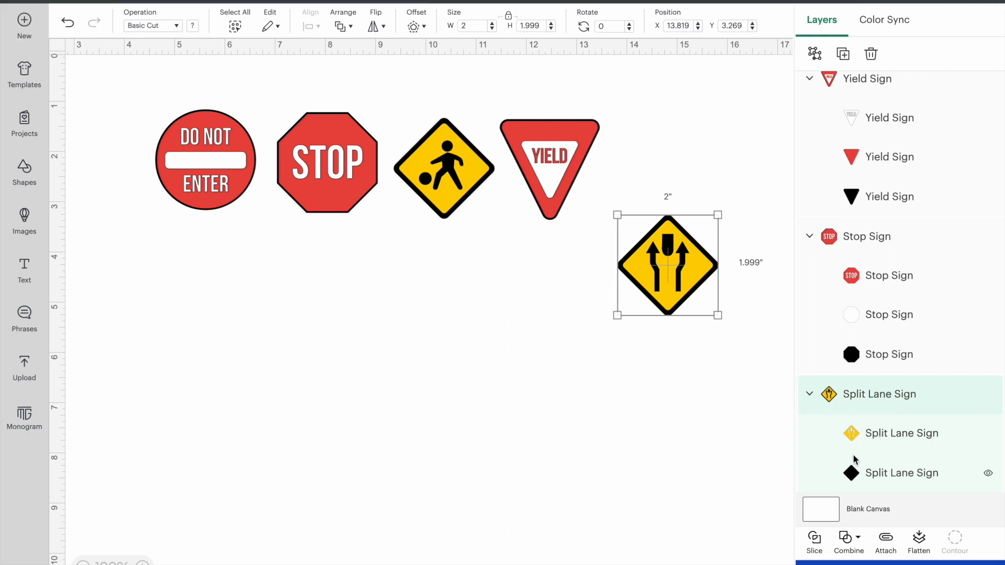
drag(678, 274, 685, 186)
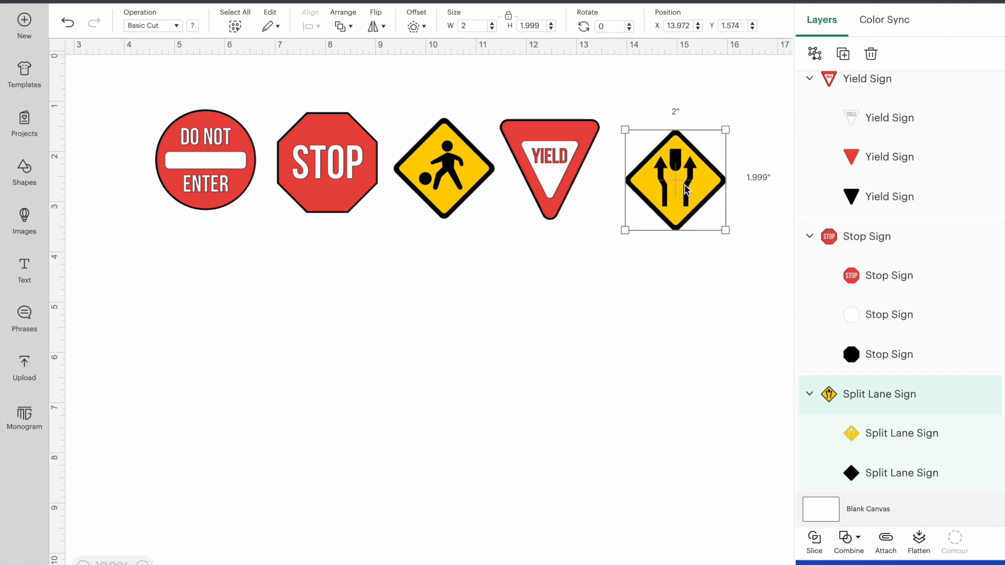
click(919, 542)
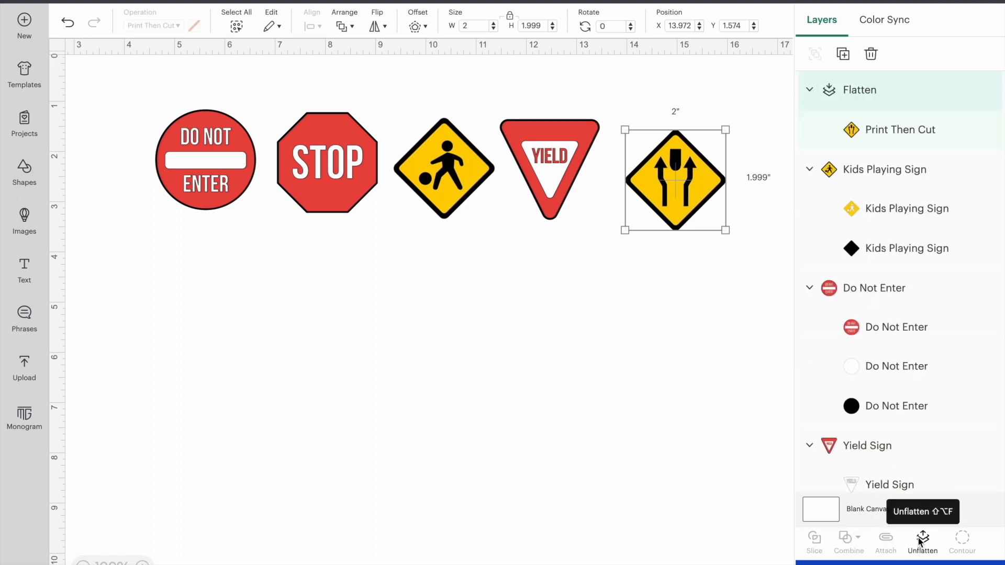
- Flatten the Yield, Kids Playing, Stop and Do Not Enter signs individually into separate Print Then Cut layers
click(557, 132)
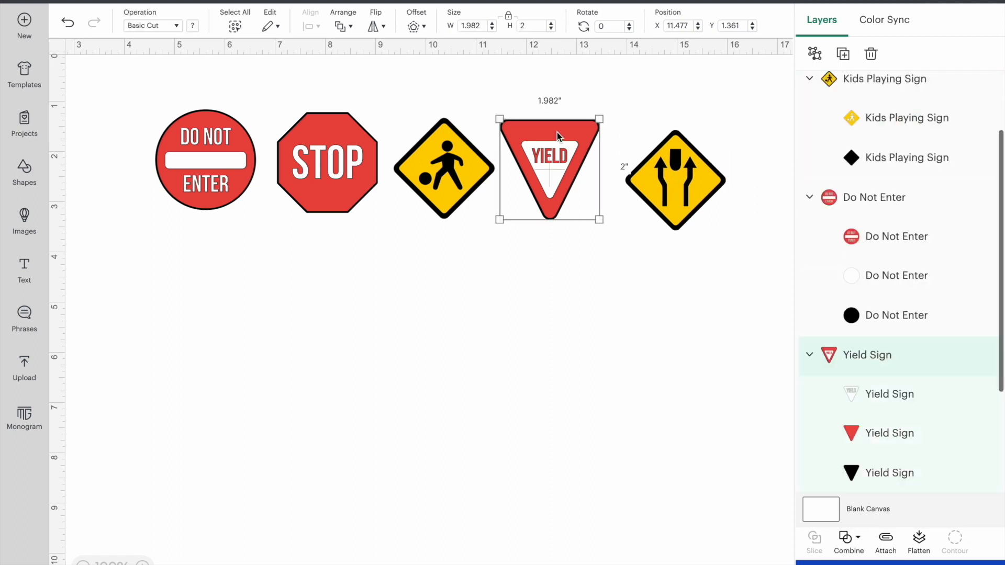
click(923, 539)
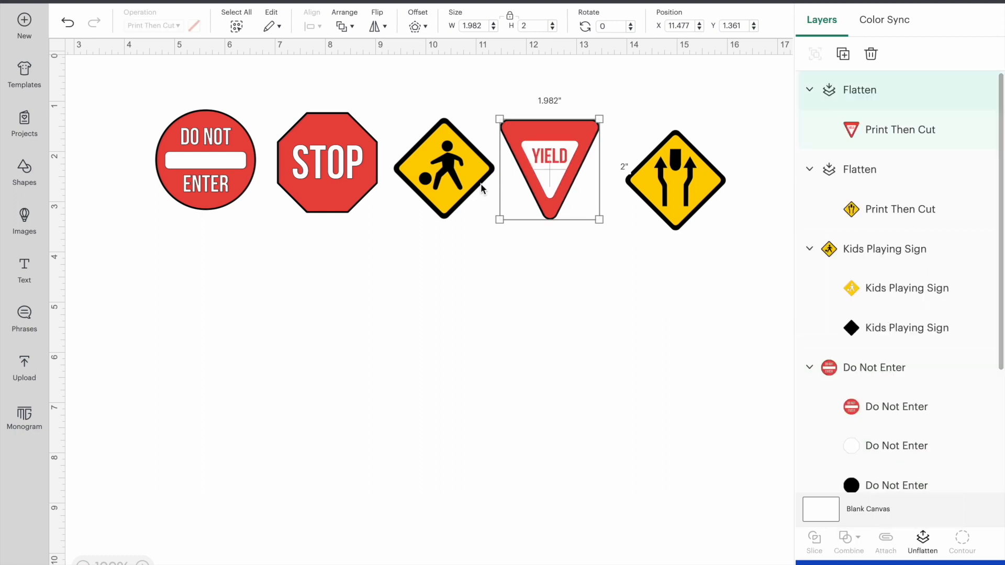
click(482, 189)
click(921, 547)
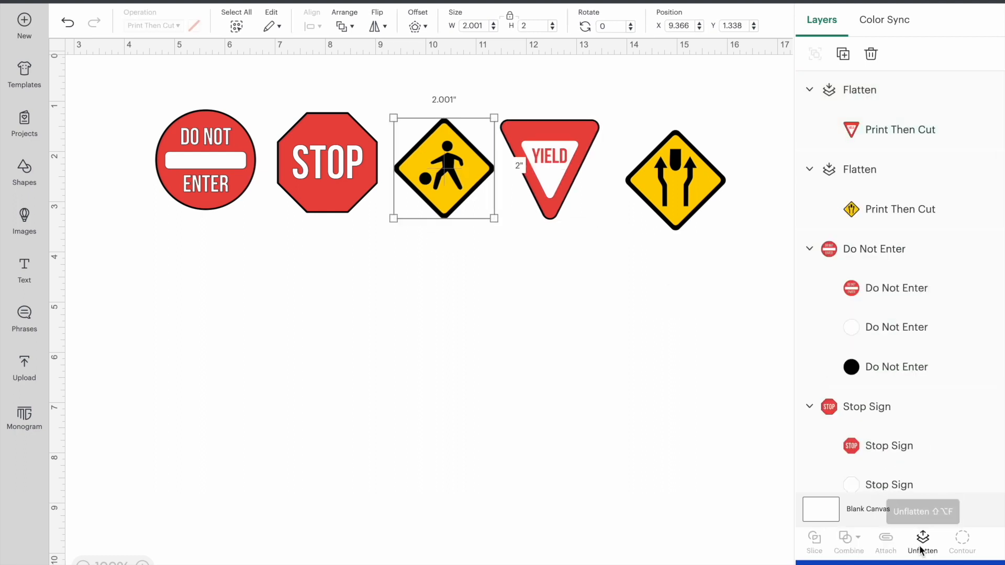
click(352, 174)
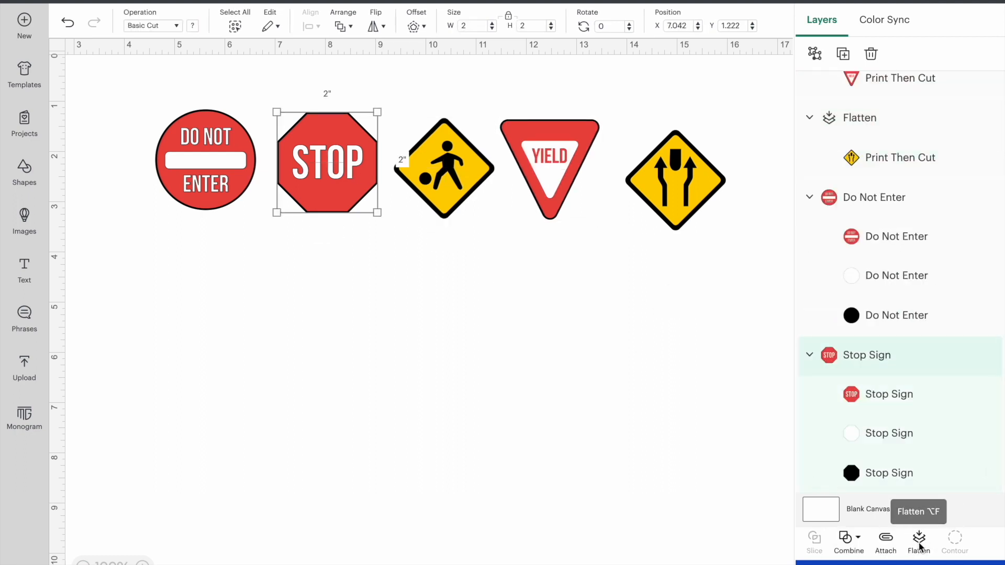
click(919, 546)
click(237, 144)
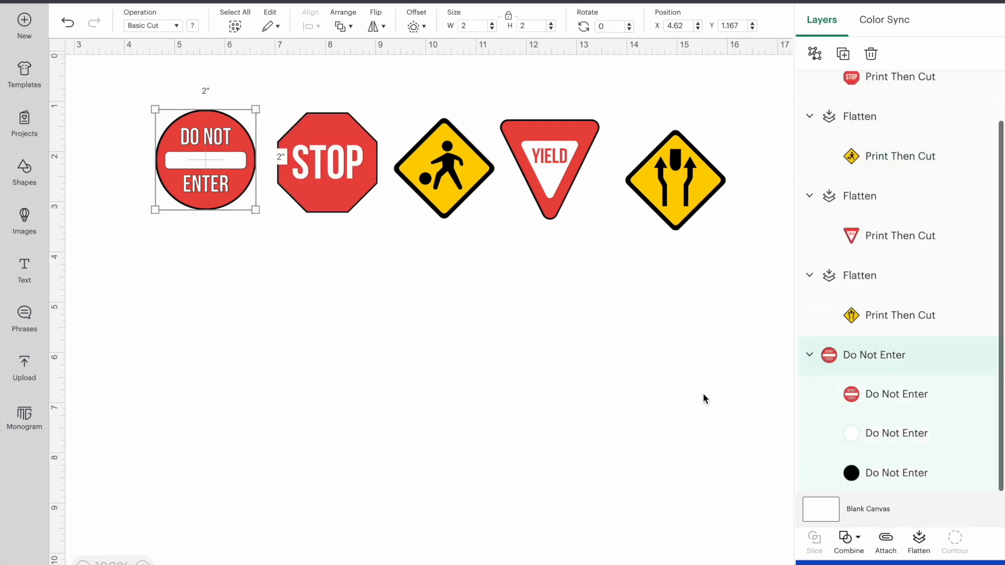
click(920, 544)
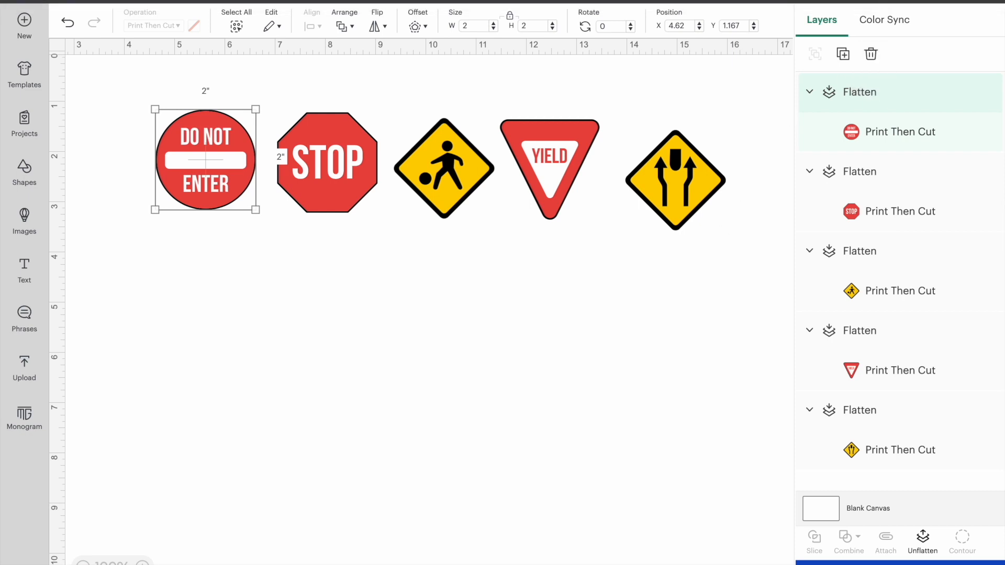
- Set the project's machine to Cricut Explore 3 and deselect the Do Not Enter sign
click(881, 2)
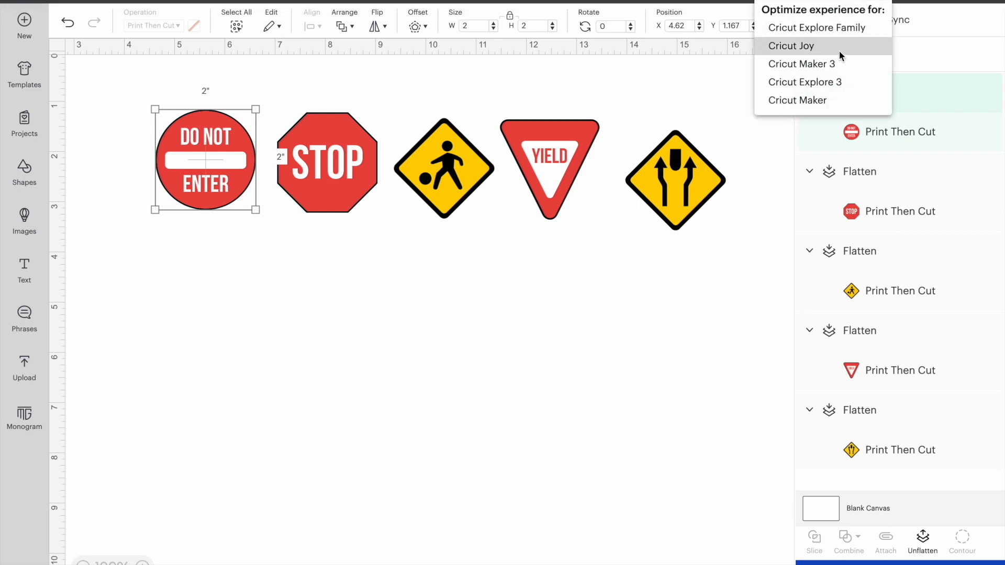
click(830, 83)
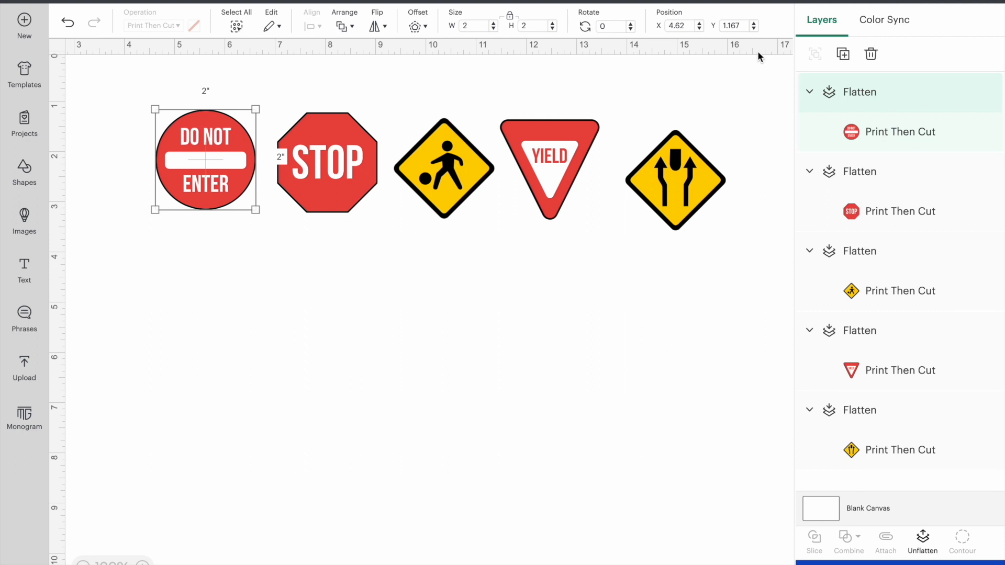
click(779, 0)
click(679, 125)
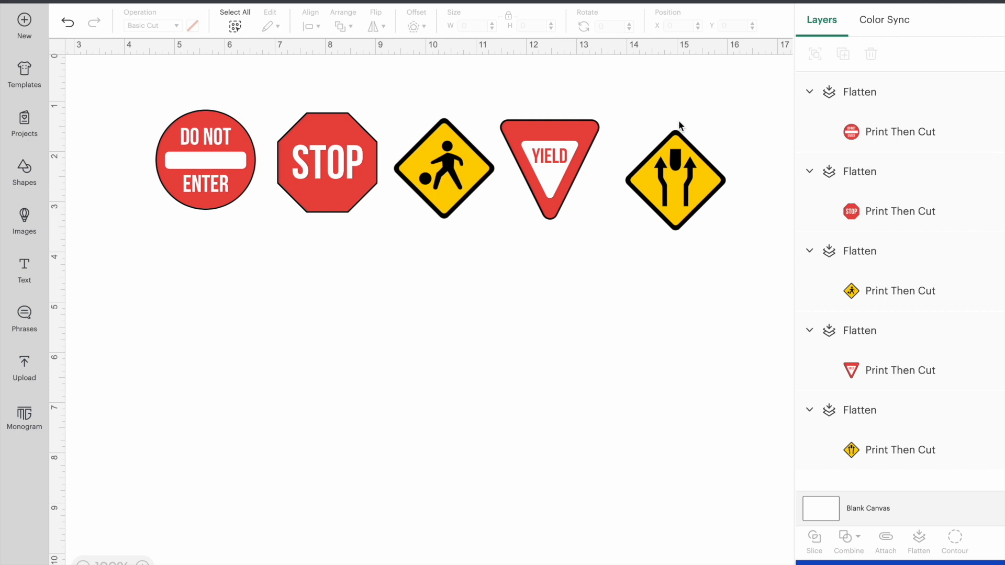
- Move the Split Lane sign to about X 13.5, Y 1.2 and shift the Kids Playing, Stop and Do Not Enter signs slightly toward it
drag(677, 147, 652, 127)
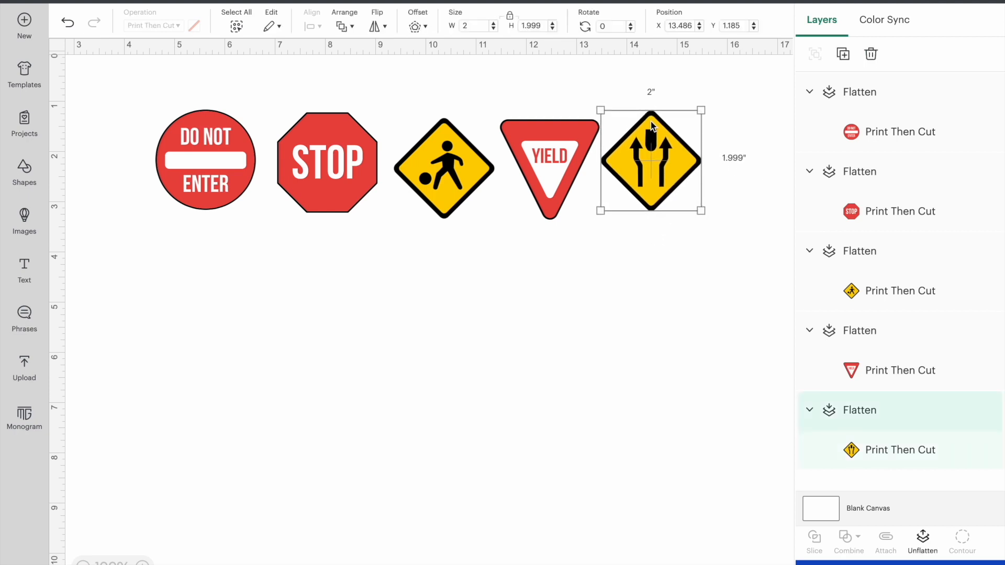
drag(456, 166, 469, 166)
drag(339, 159, 360, 164)
drag(229, 140, 263, 145)
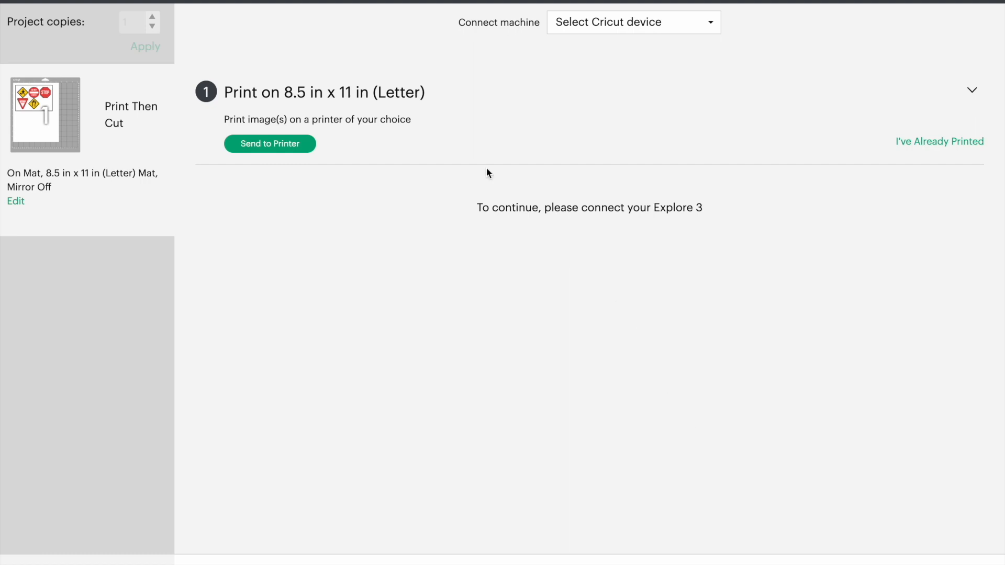
click(610, 21)
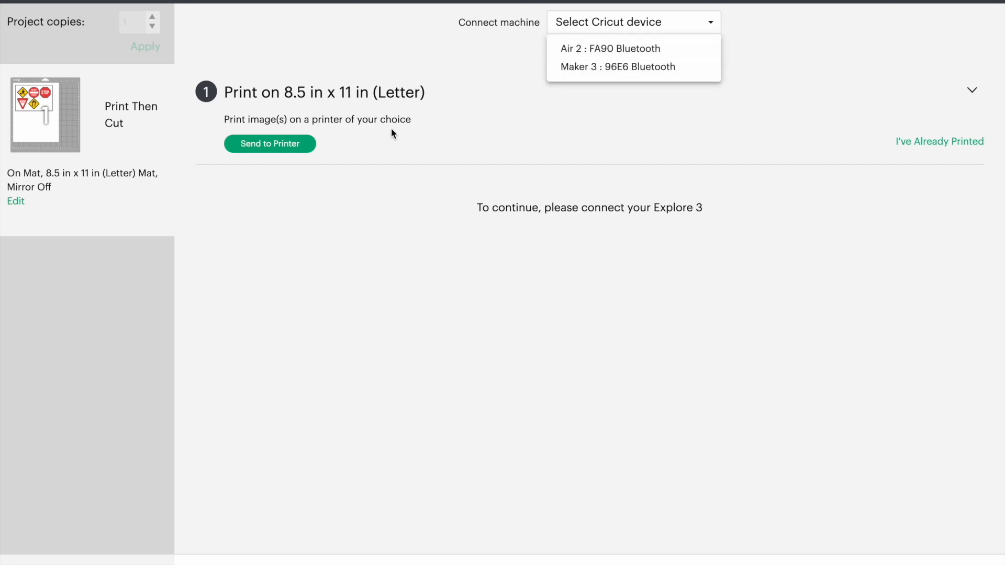
click(411, 143)
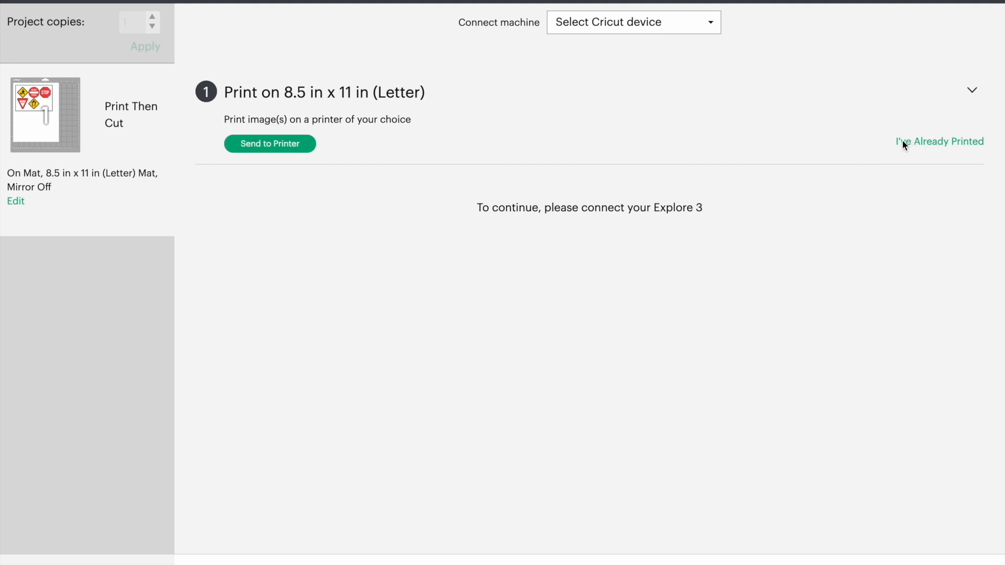
click(270, 142)
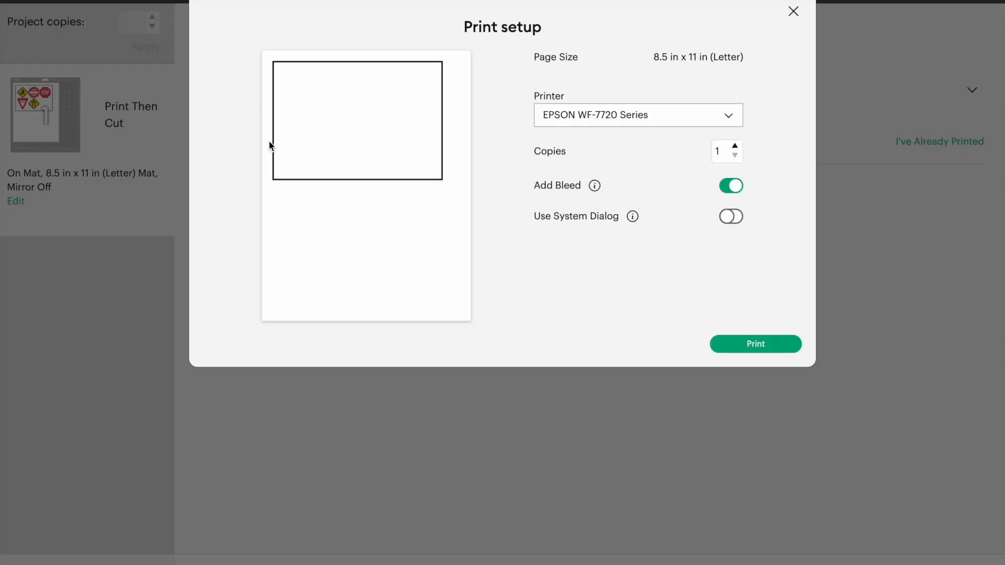
click(735, 217)
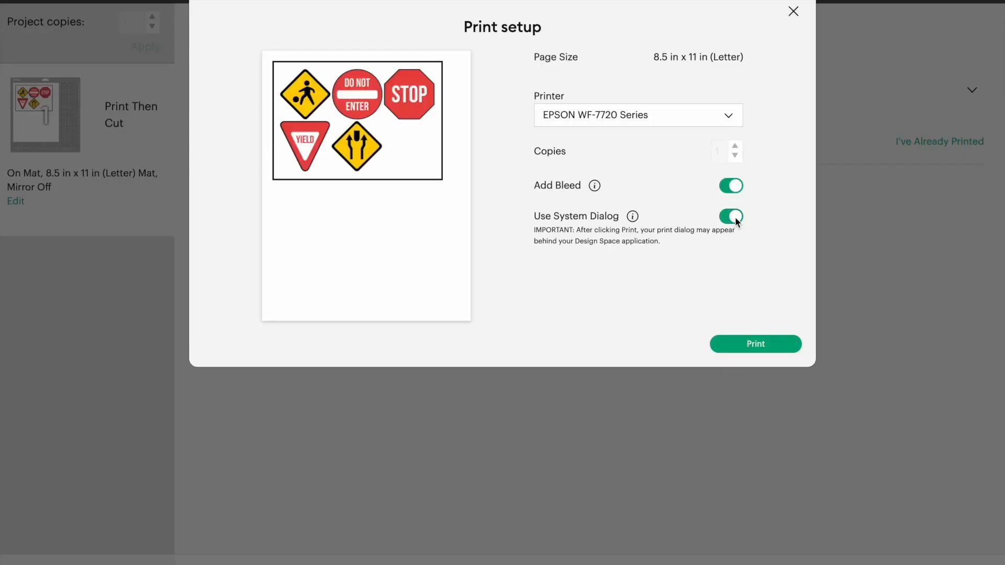
click(757, 343)
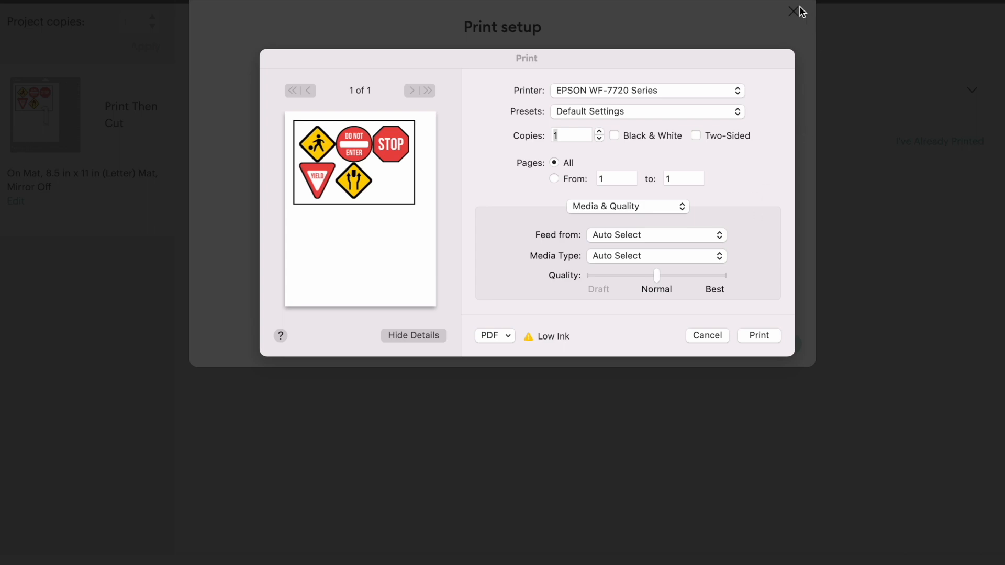
click(702, 338)
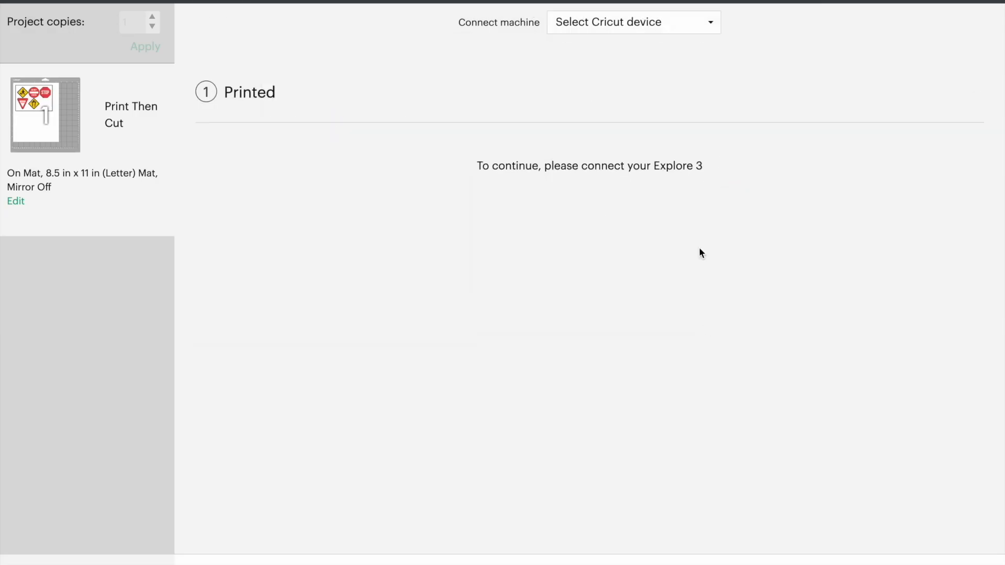
- Reopen the print setup for the letter page, enable Use System Dialog, and continue to the system print settings
click(250, 95)
click(268, 146)
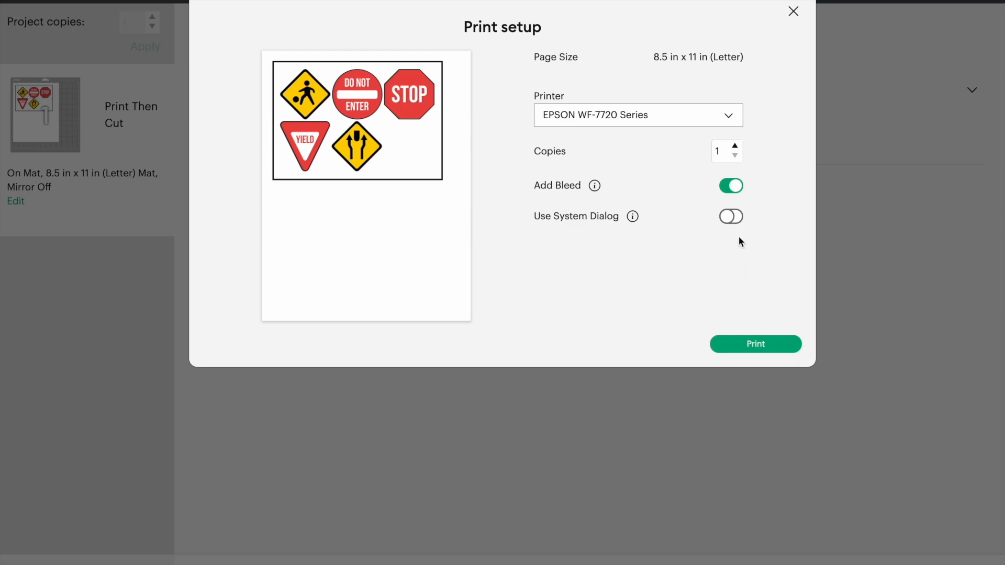
click(736, 219)
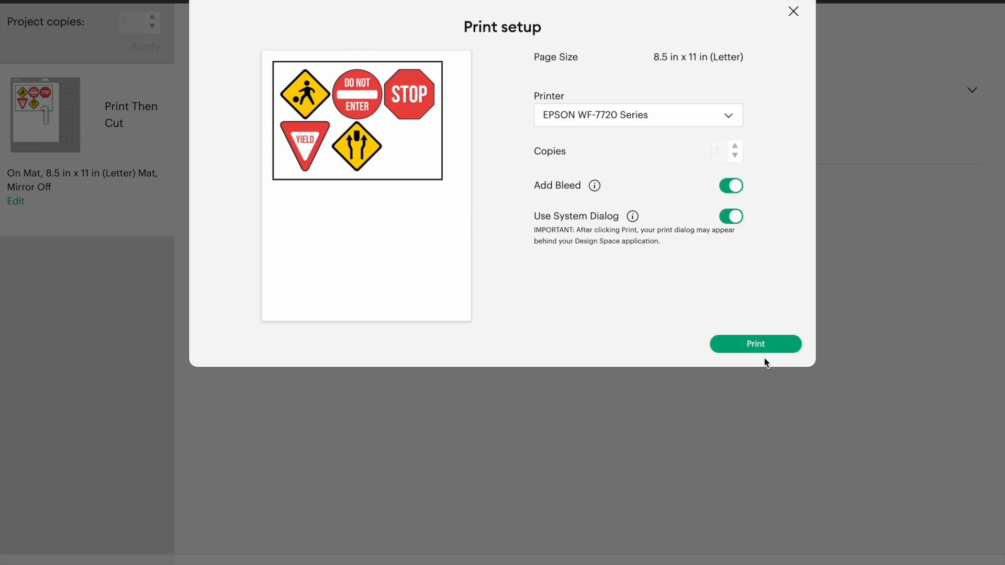
click(763, 344)
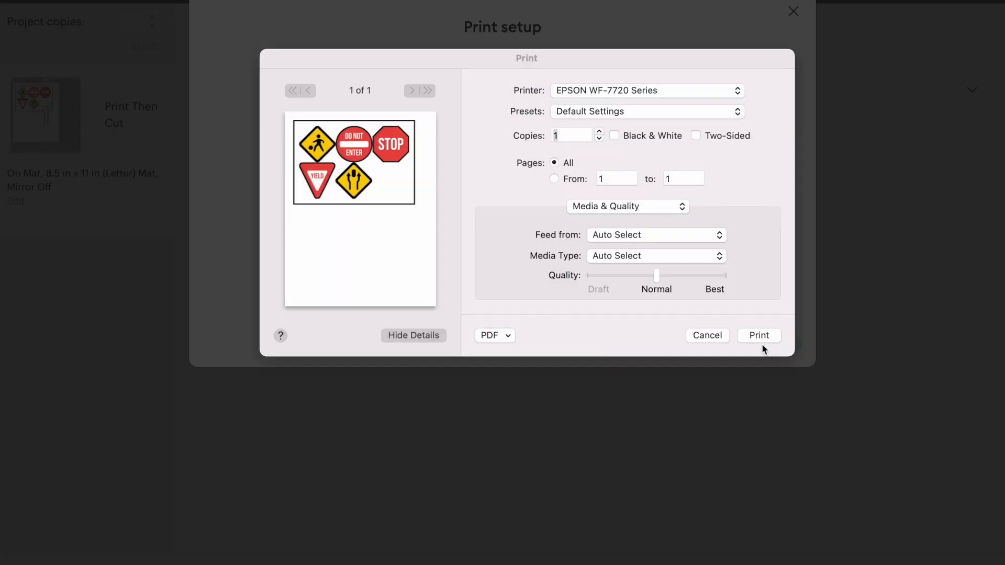
- Print the sheet from the Rear Tray with media type Photo High Gloss Paper and quality set to Best
click(625, 234)
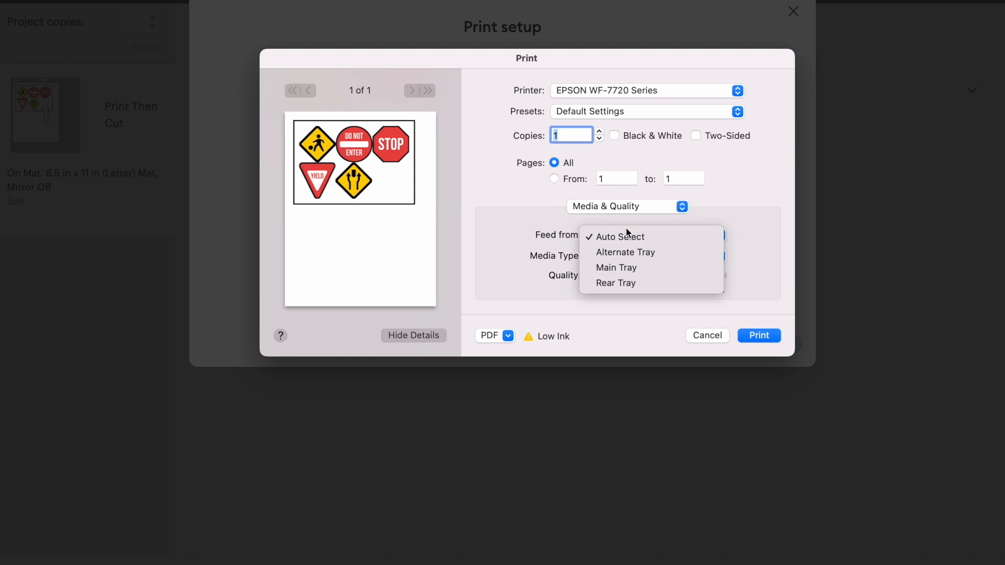
click(619, 283)
click(630, 257)
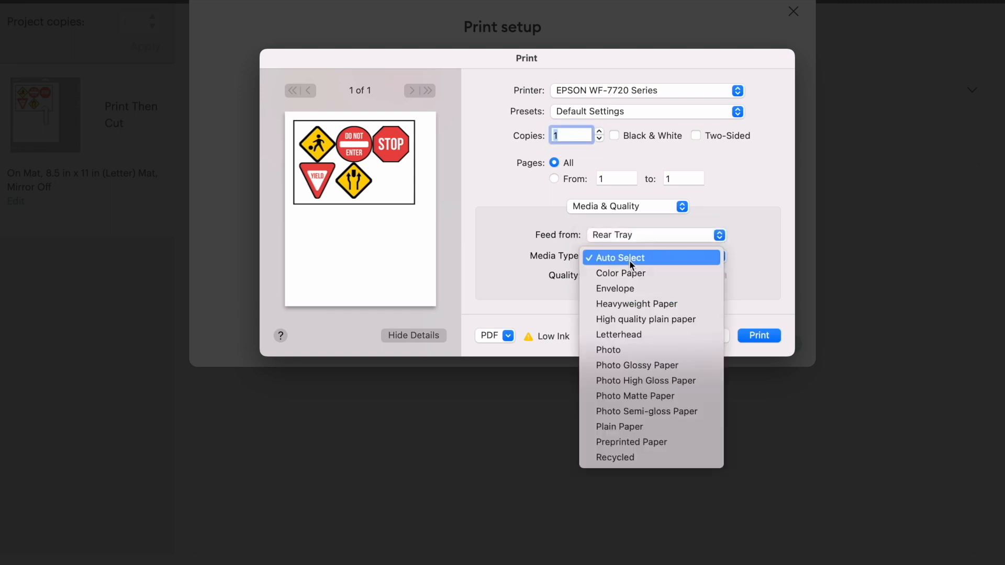
click(664, 386)
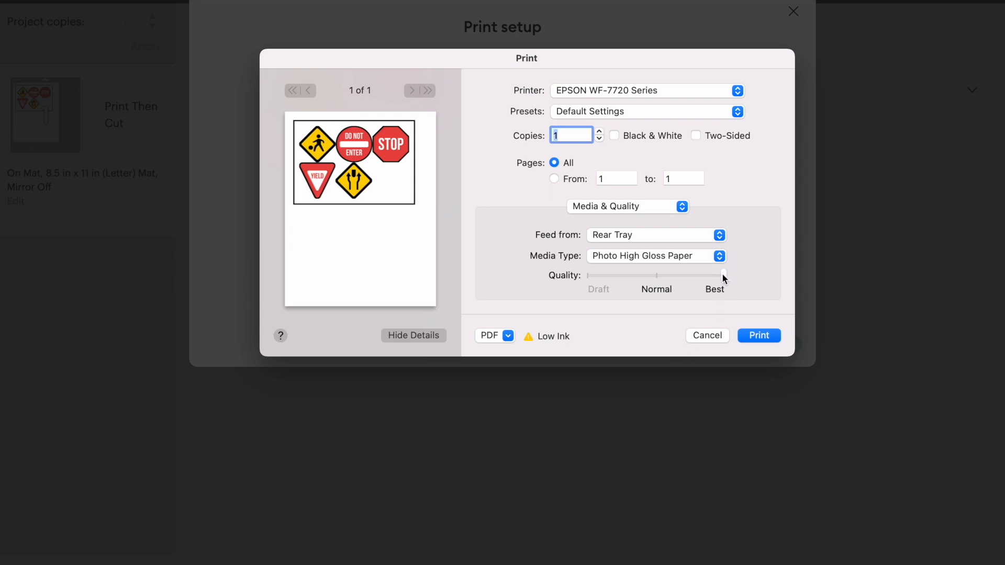
click(759, 337)
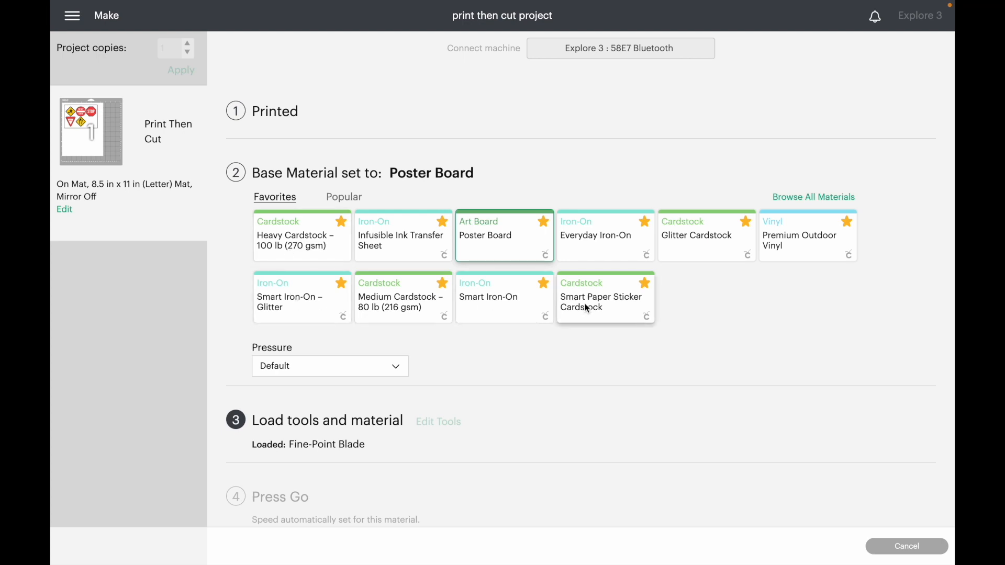
- Browse the full list of compatible materials, from Art Board through Plastic, and close it without choosing another material
click(805, 199)
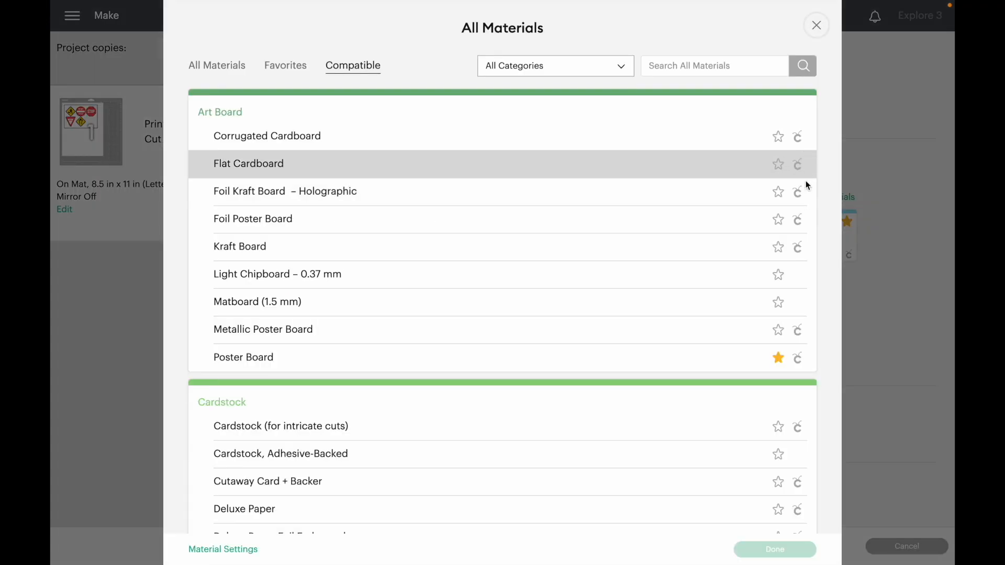
scroll(397, 169, down, 10)
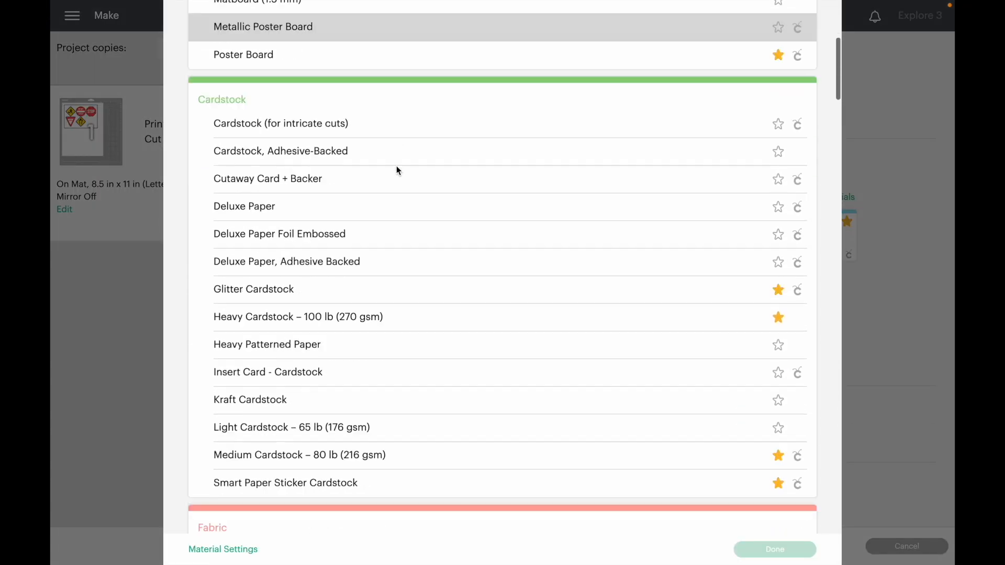
scroll(398, 170, down, 15)
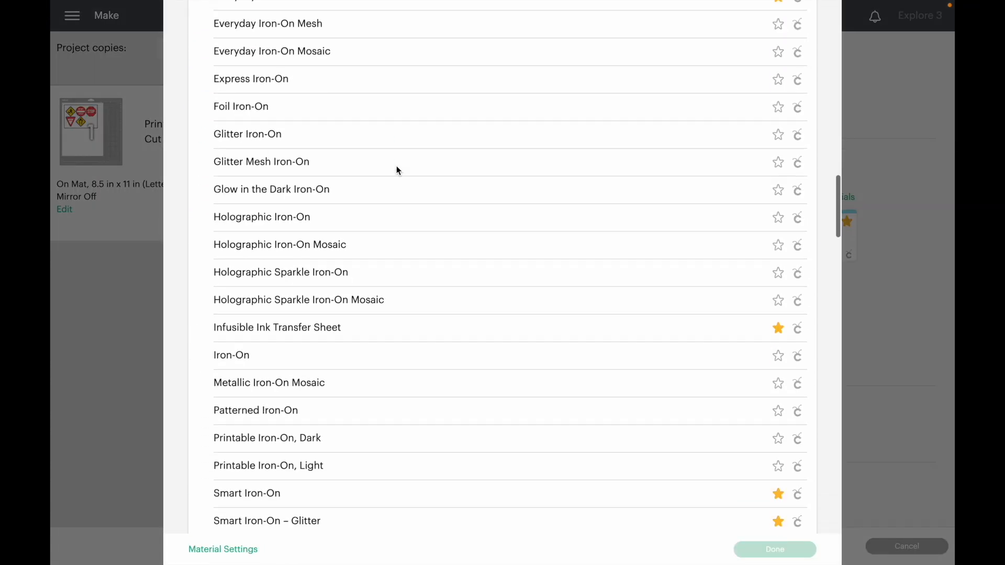
scroll(398, 170, down, 3)
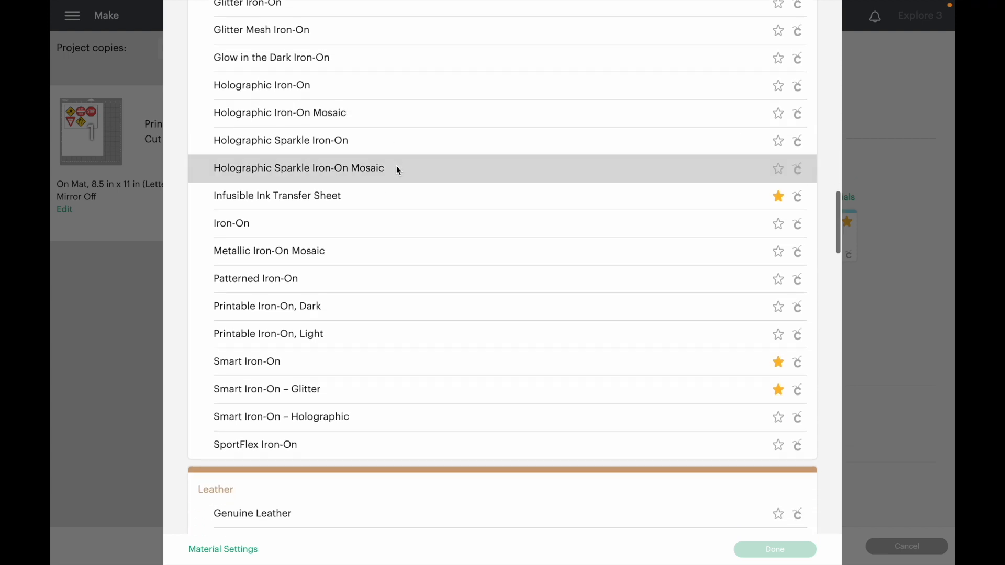
scroll(398, 170, down, 7)
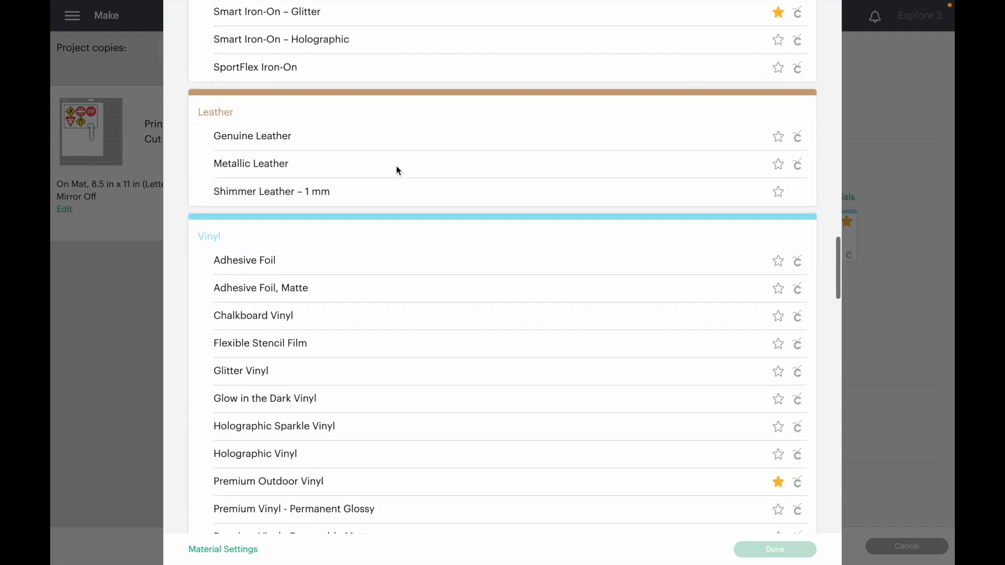
scroll(398, 170, down, 5)
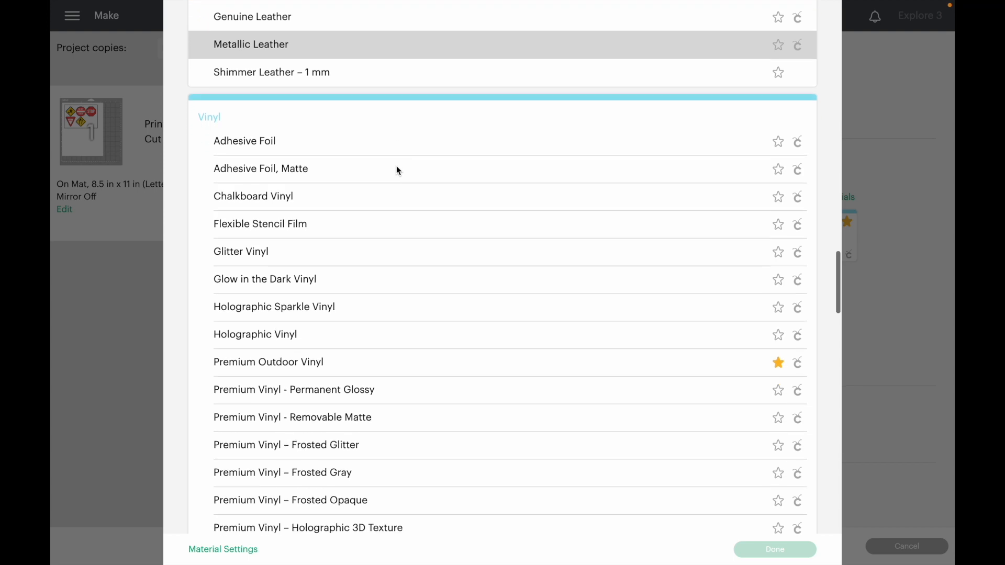
scroll(398, 171, down, 20)
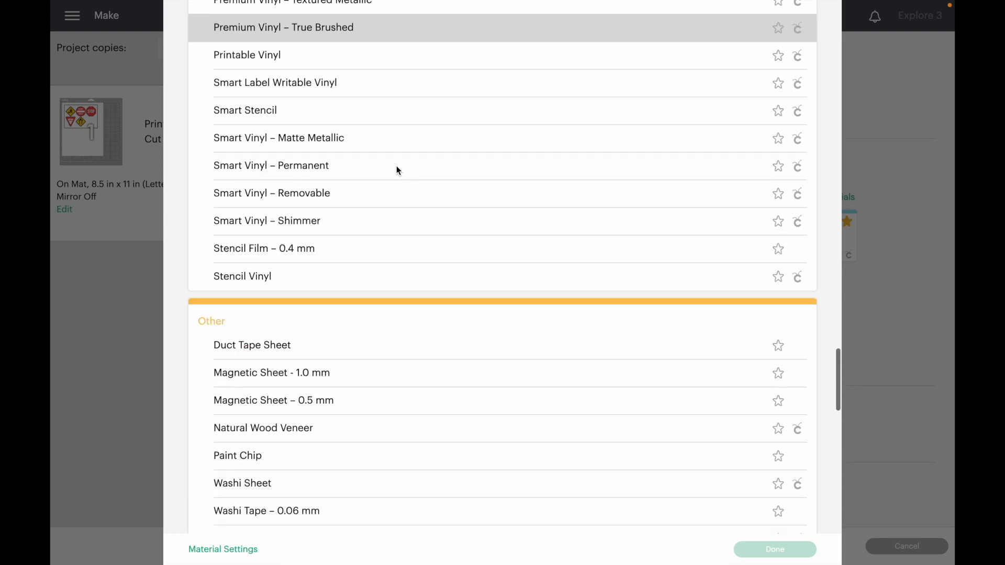
scroll(397, 171, down, 20)
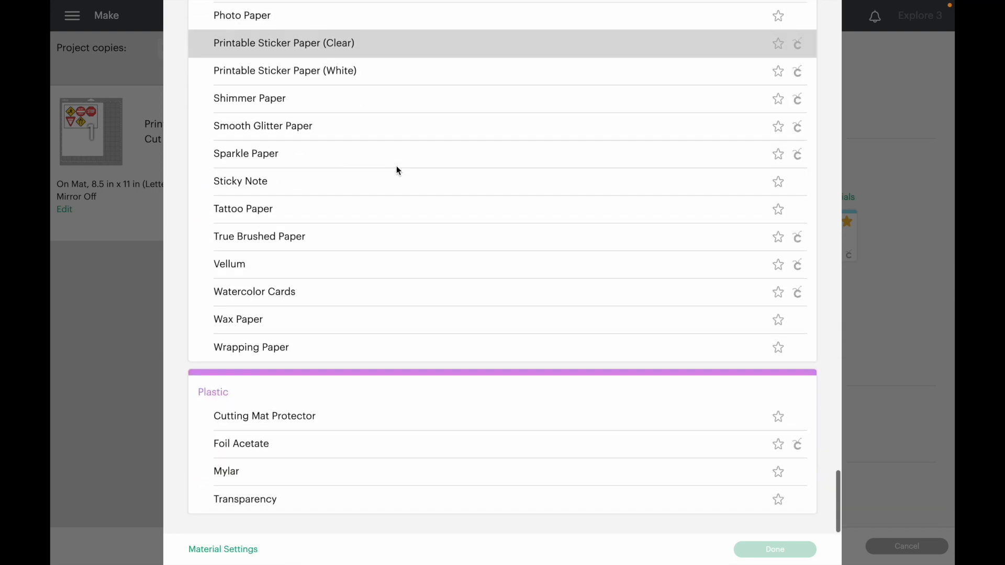
scroll(396, 165, up, 20)
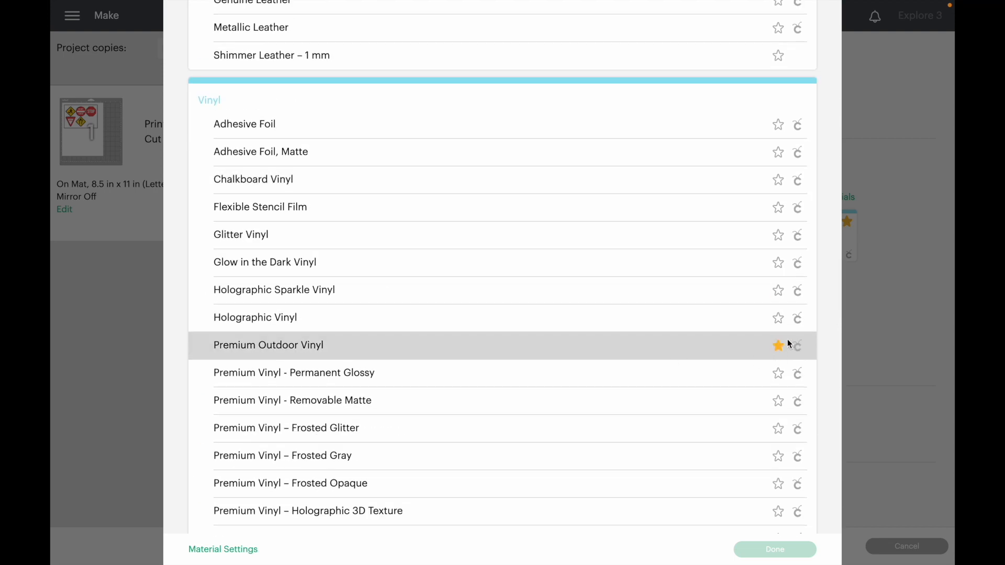
scroll(785, 274, up, 20)
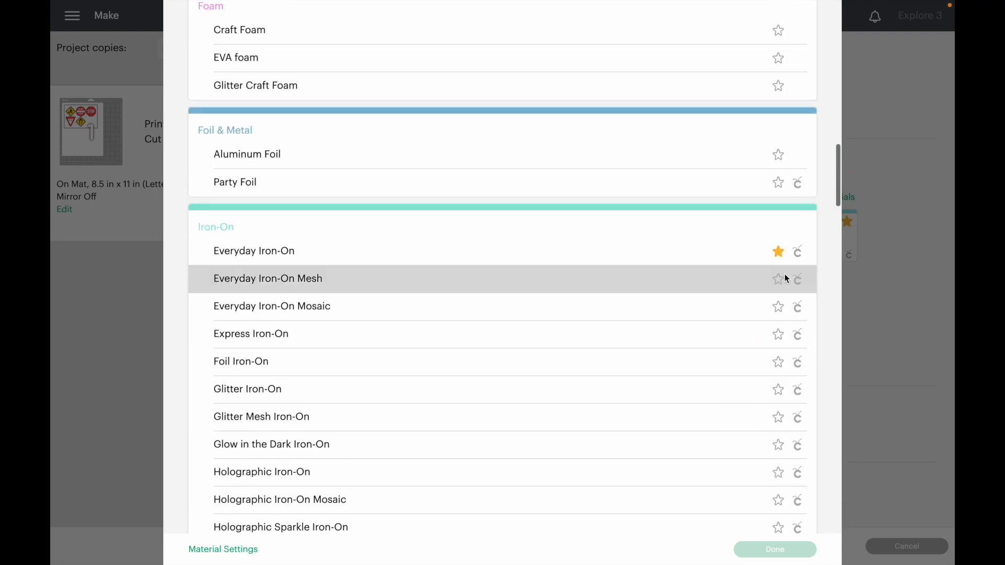
scroll(785, 278, up, 15)
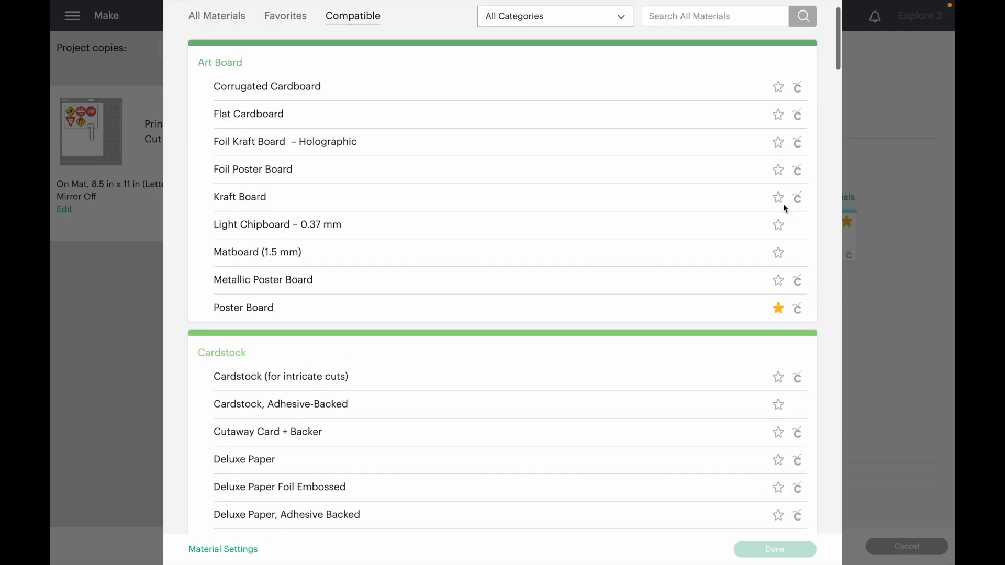
click(816, 25)
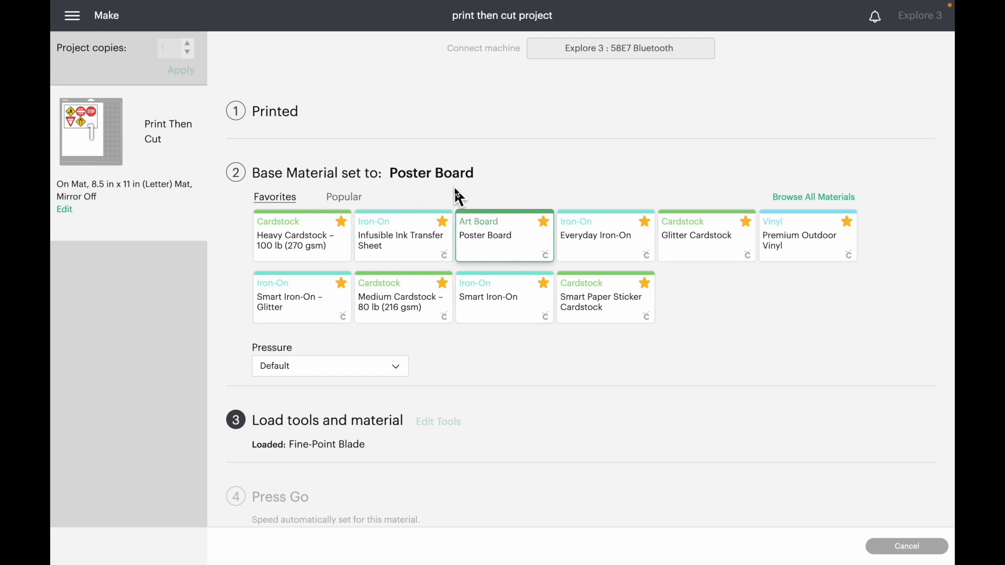
- Try Infusible Ink Transfer Sheet as the base material and switch back to Poster Board
click(401, 228)
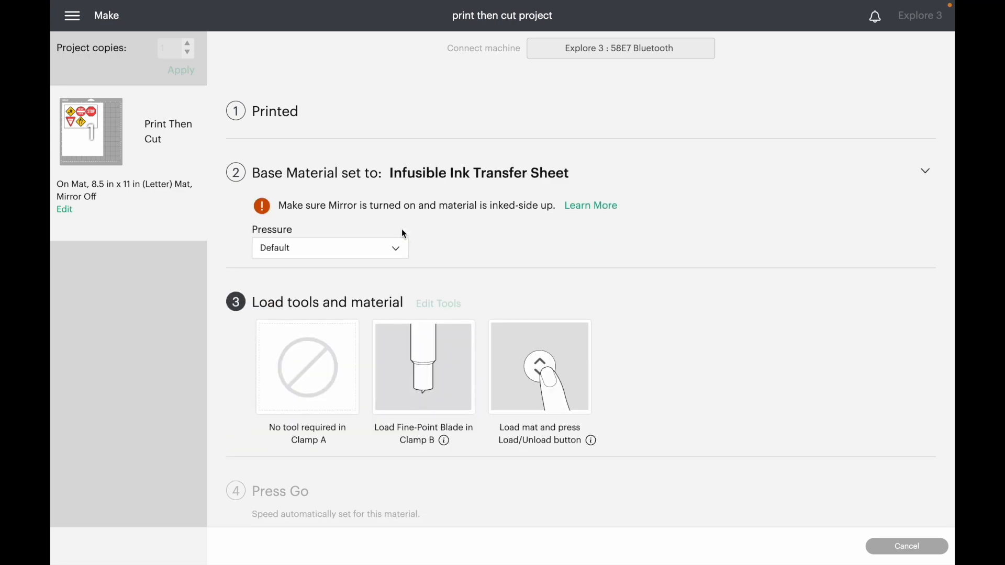
click(436, 173)
click(479, 259)
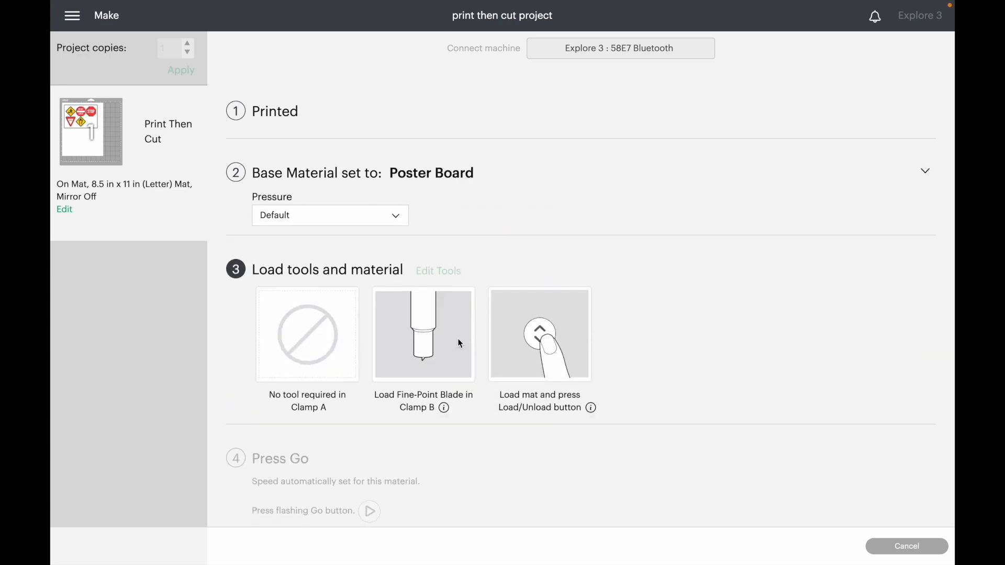
- Set the base material to Smart Paper Sticker Cardstock and keep its pressure at Default
click(425, 180)
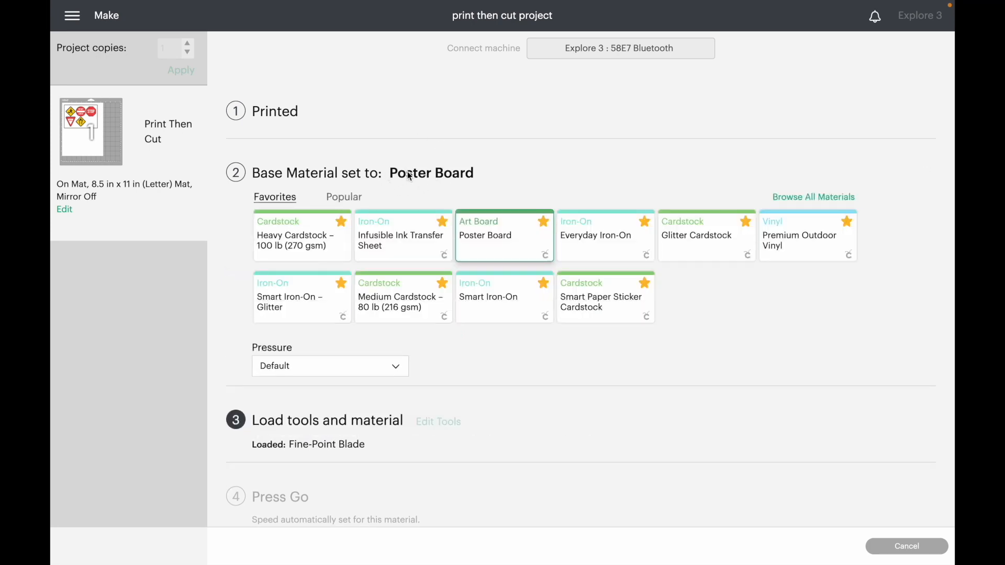
click(592, 301)
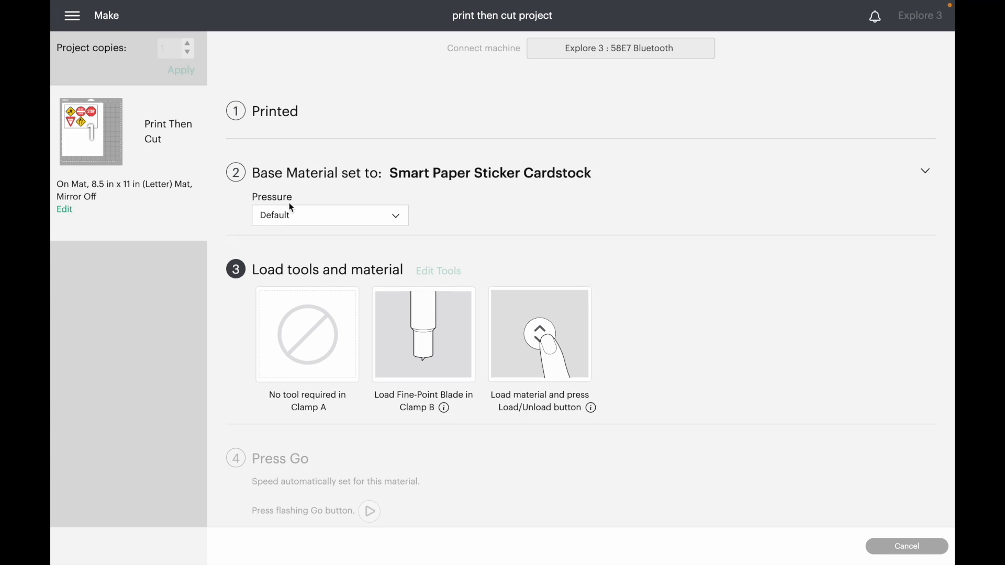
click(399, 224)
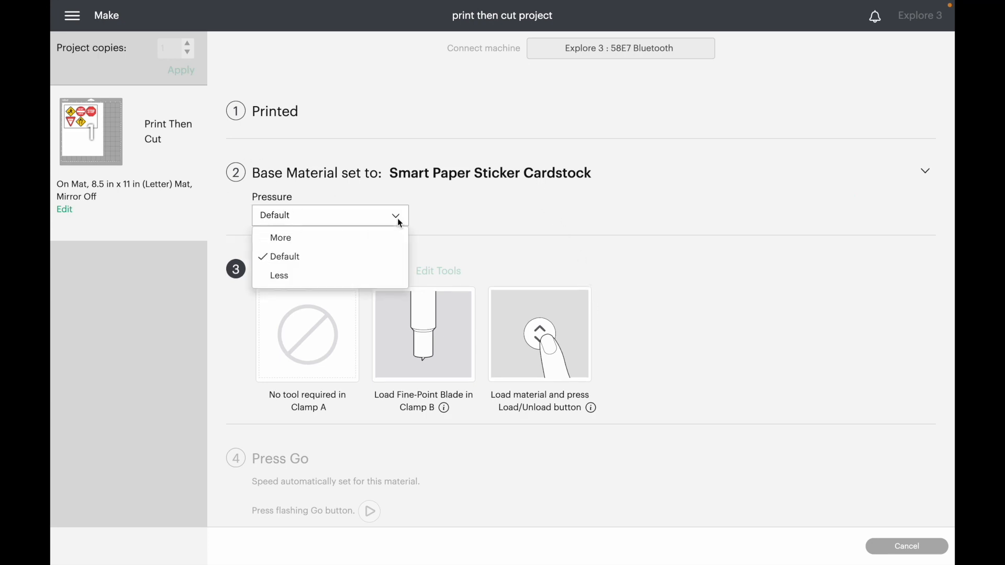
click(286, 266)
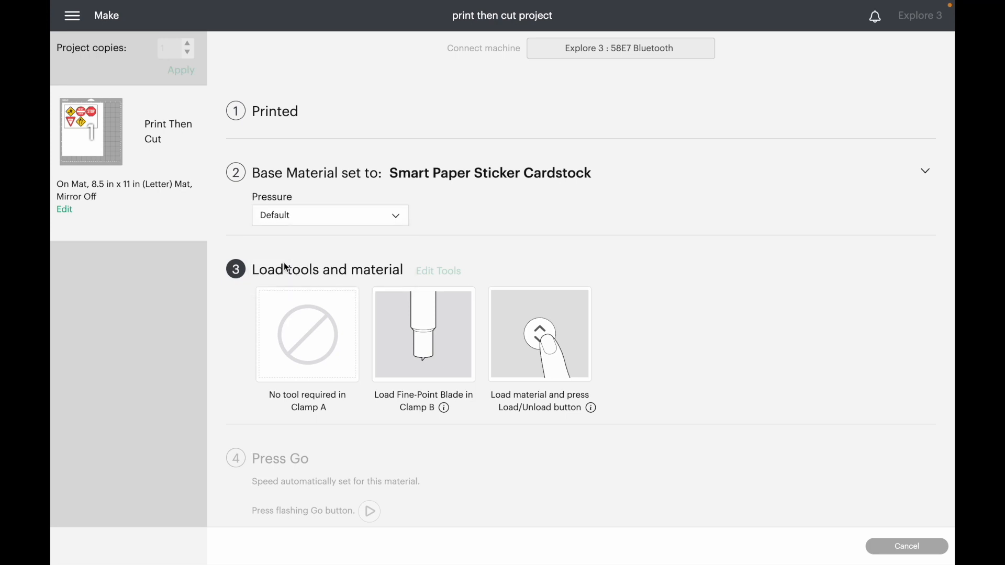
- Change the base material from Smart Paper Sticker Cardstock to Poster Board in the favorite materials
click(454, 177)
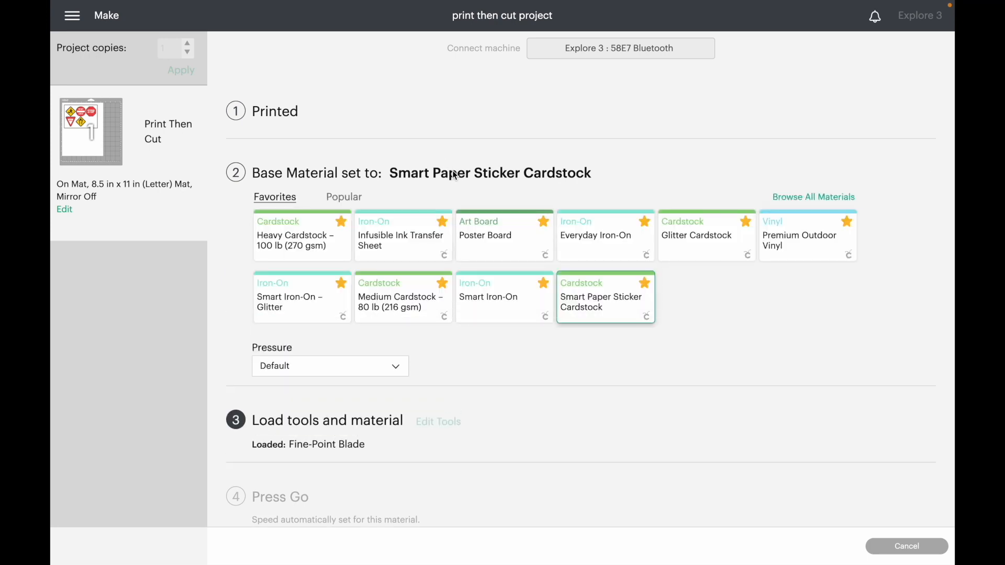
click(513, 241)
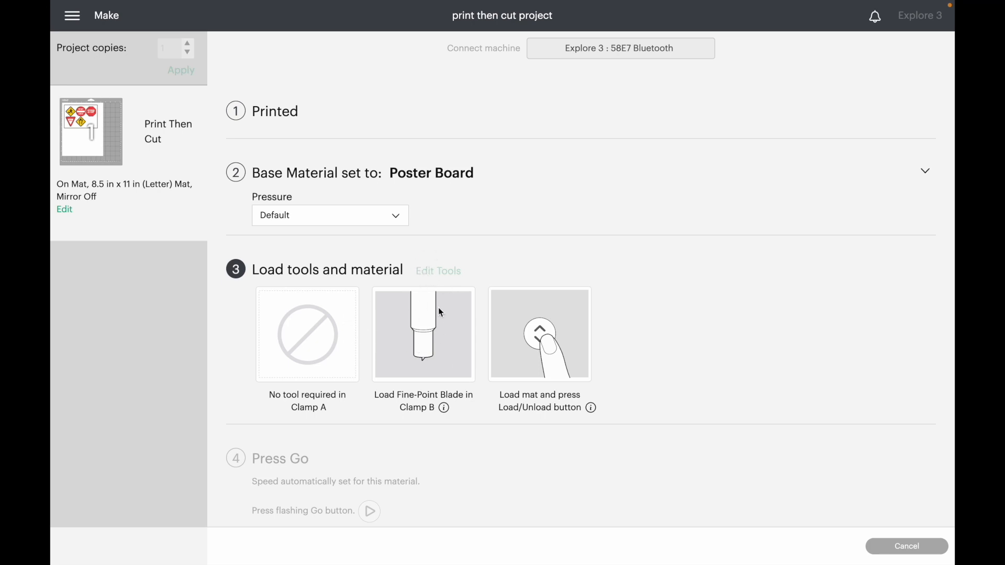
mouse_move(847, 4)
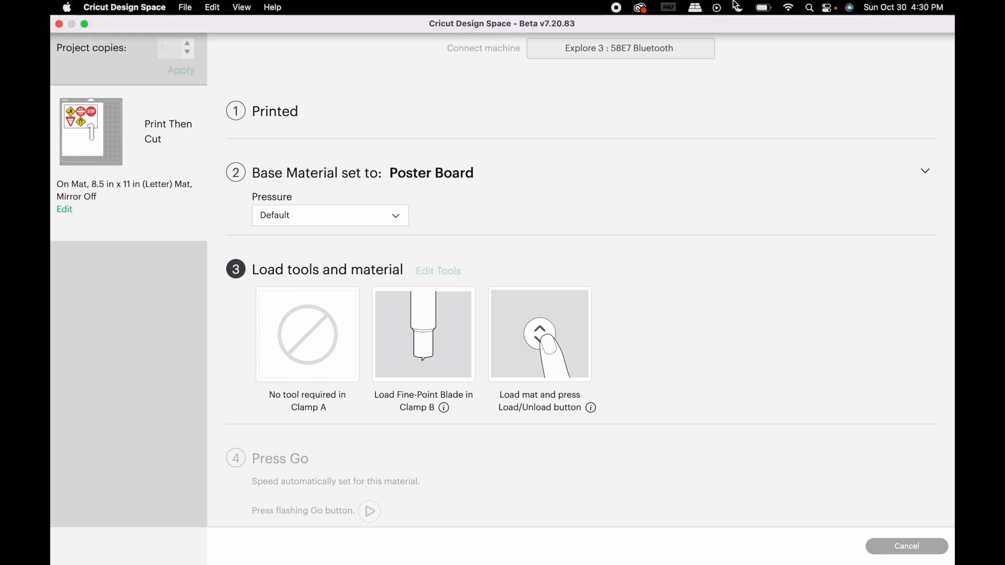